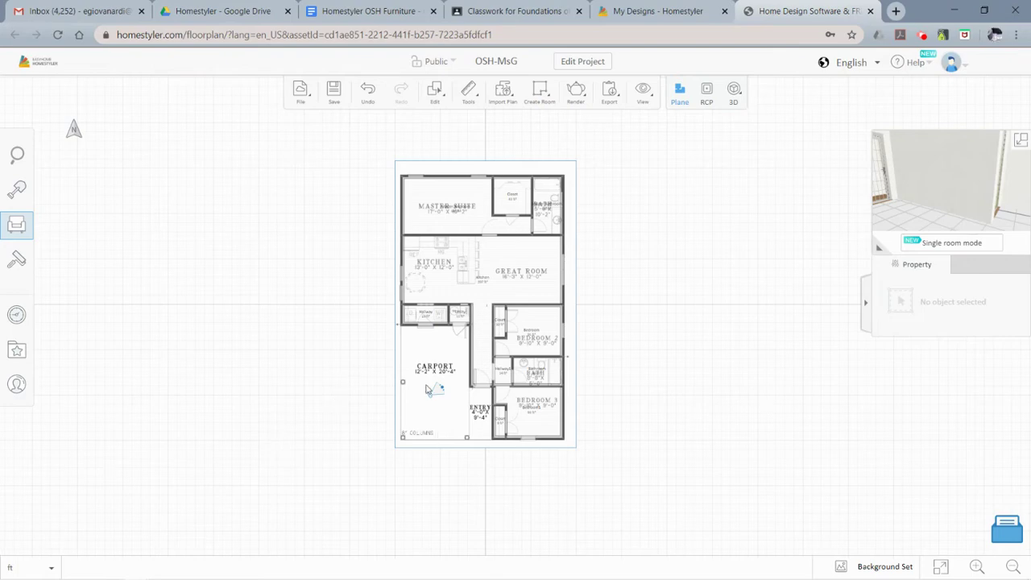
Review the furniture requirements for each room in the Homestyler OSH Furniture document and return to the Homestyler floor plan.
{"action": "left_click", "coordinate": [361, 12]}
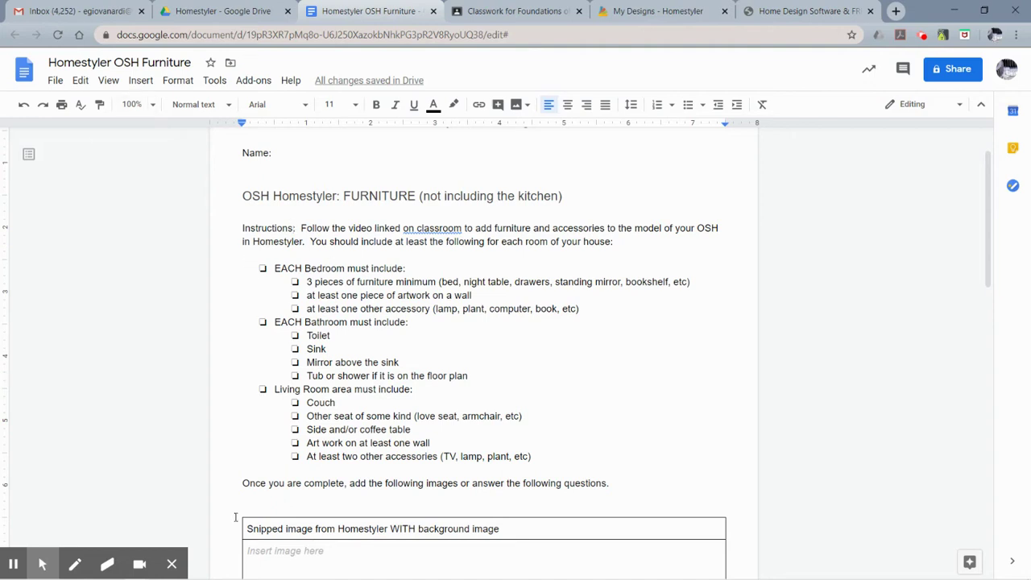
{"action": "left_click", "coordinate": [171, 564]}
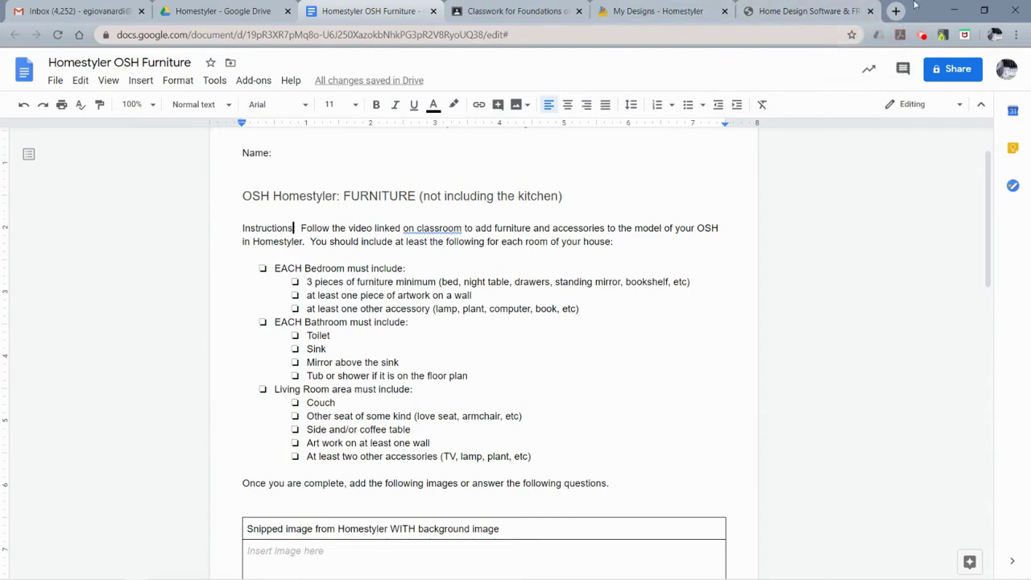
{"action": "left_click", "coordinate": [822, 11]}
Show the Beds category of the Bedroom section in the furniture catalog.
{"action": "scroll", "coordinate": [445, 218], "scroll_direction": "up", "scroll_amount": 3}
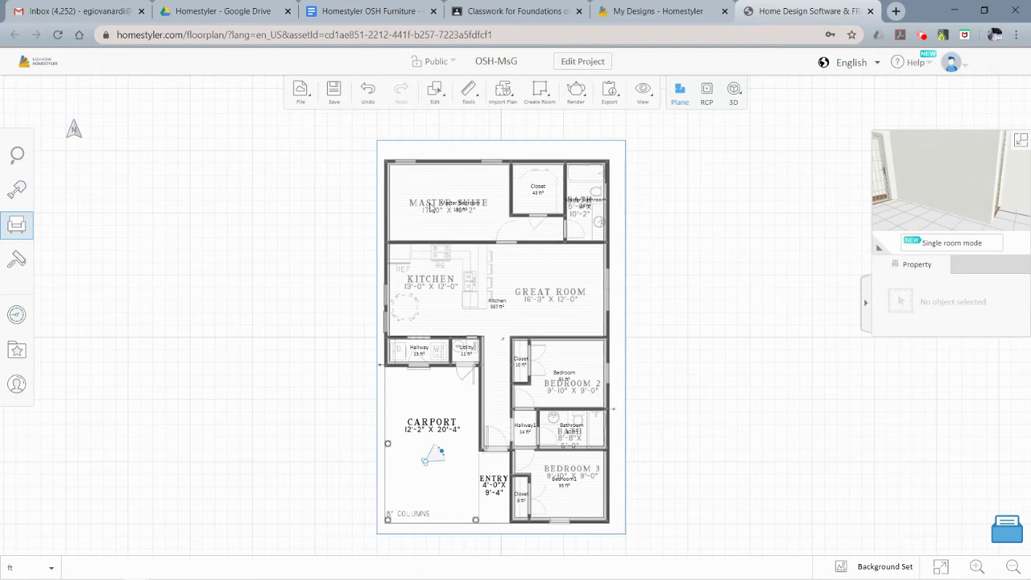
{"action": "scroll", "coordinate": [432, 208], "scroll_direction": "up", "scroll_amount": 2}
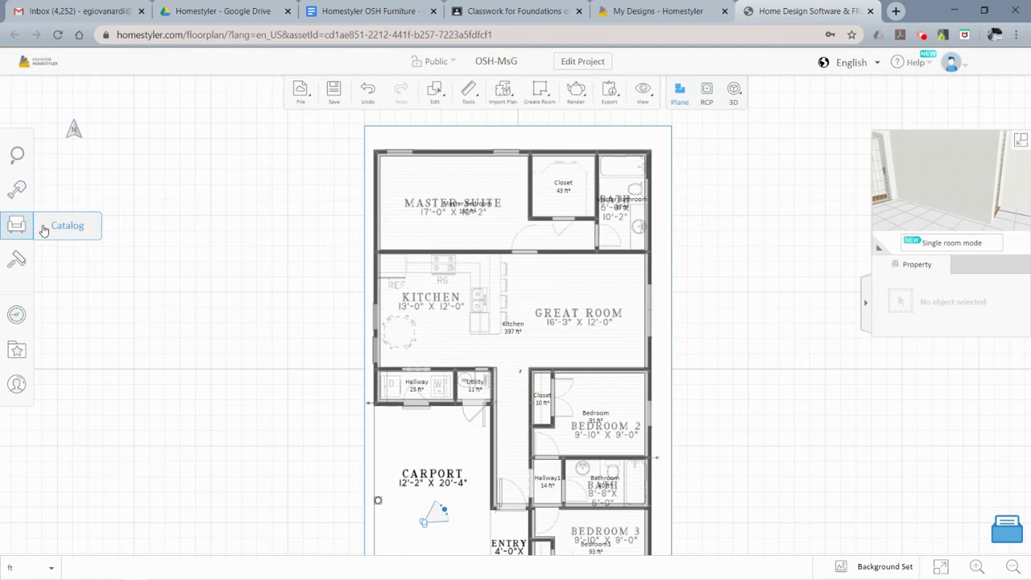
{"action": "left_click", "coordinate": [44, 231]}
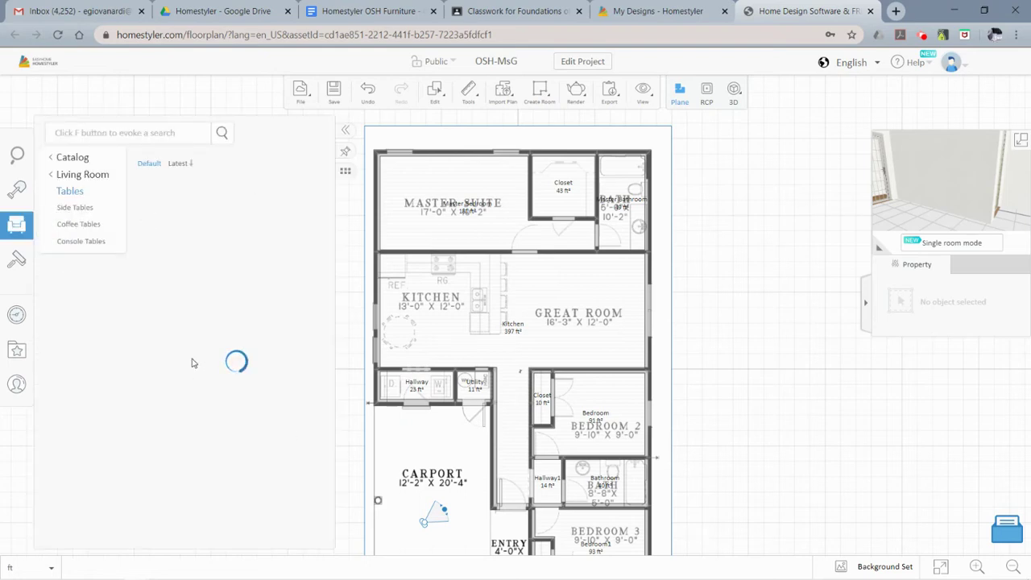
{"action": "left_click", "coordinate": [68, 159]}
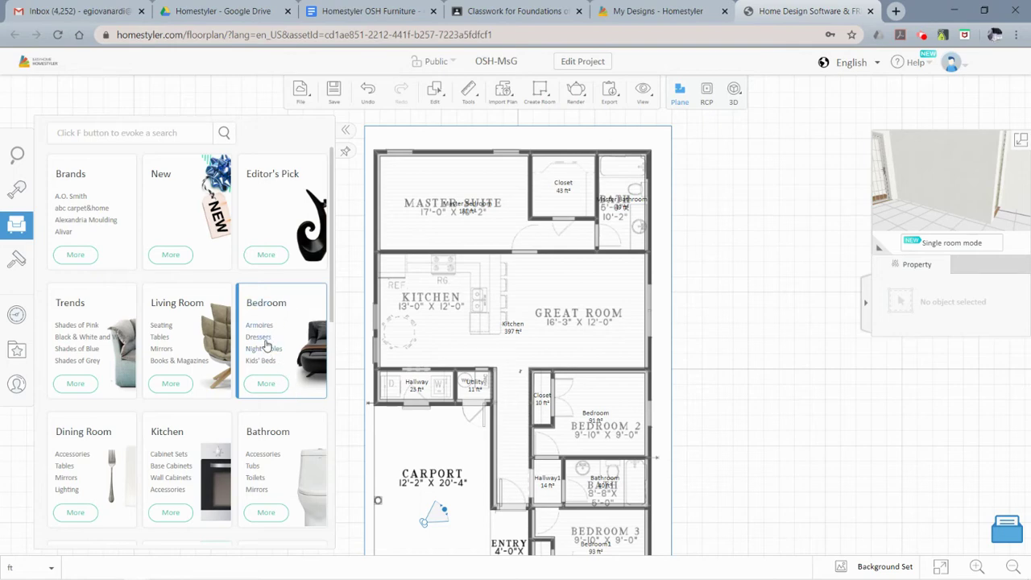
{"action": "left_click", "coordinate": [276, 314]}
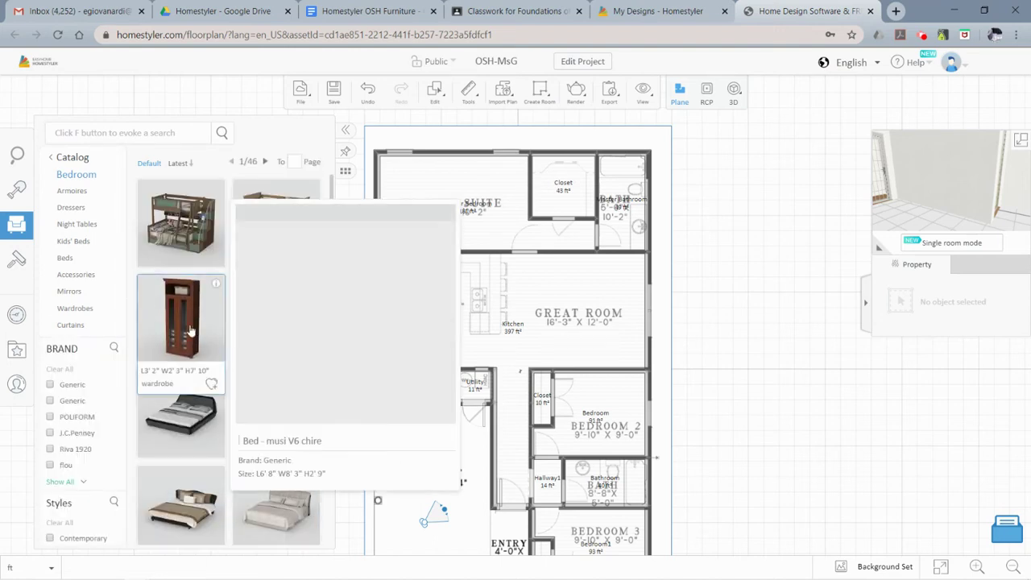
{"action": "left_click", "coordinate": [65, 258]}
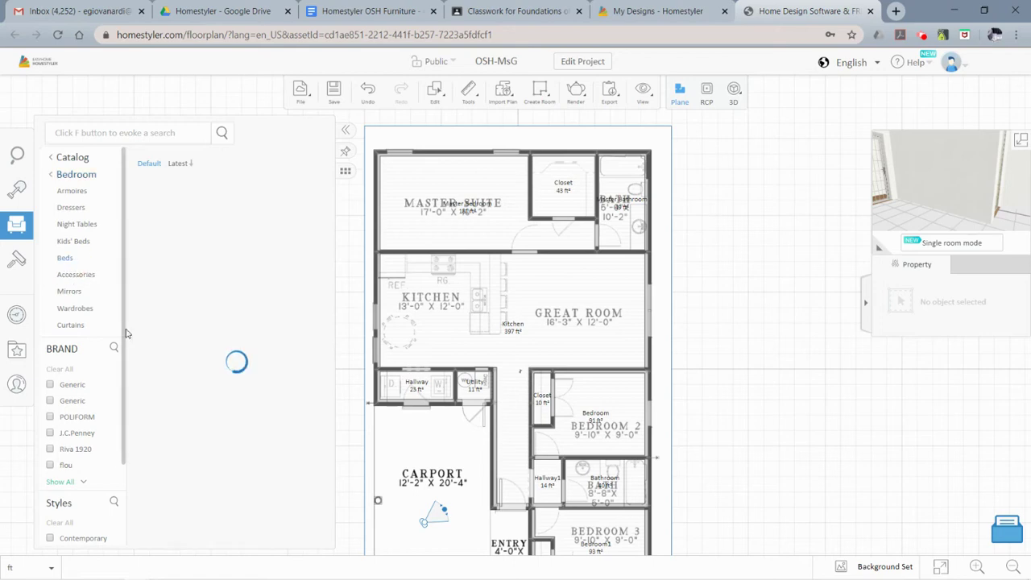
Place the 7' 0" by 7' 0" double bed against the master suite's upper wall, centred 4' 5" from each side wall.
{"action": "mouse_move", "coordinate": [196, 334]}
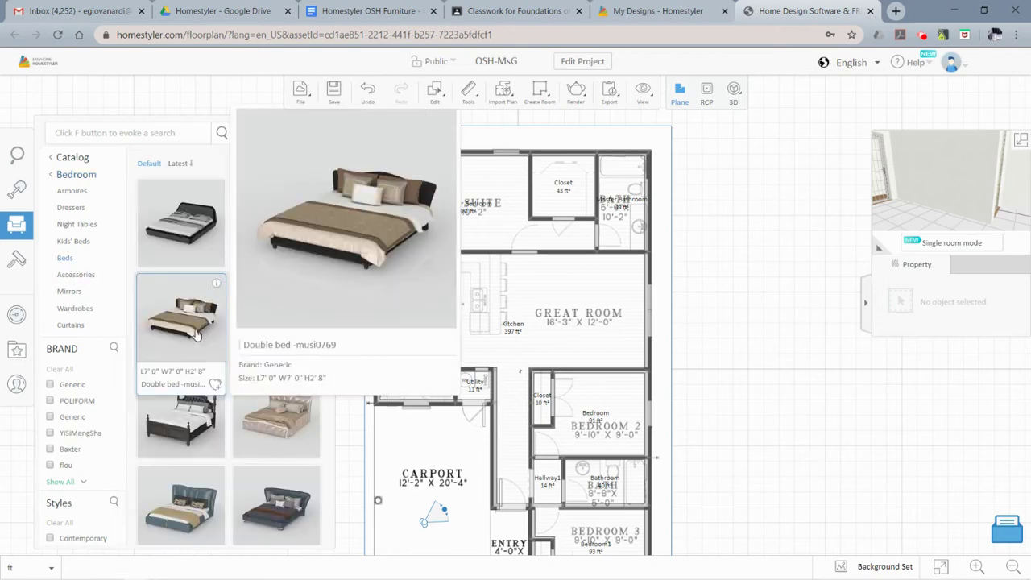
{"action": "scroll", "coordinate": [196, 475], "scroll_direction": "down", "scroll_amount": 3}
{"action": "mouse_move", "coordinate": [296, 423]}
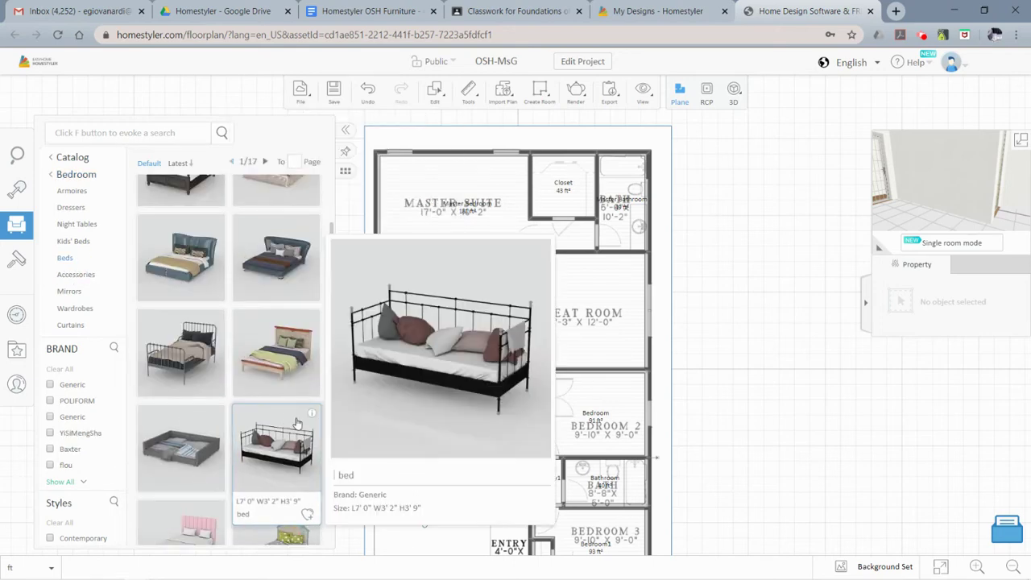
{"action": "scroll", "coordinate": [259, 392], "scroll_direction": "down", "scroll_amount": 3}
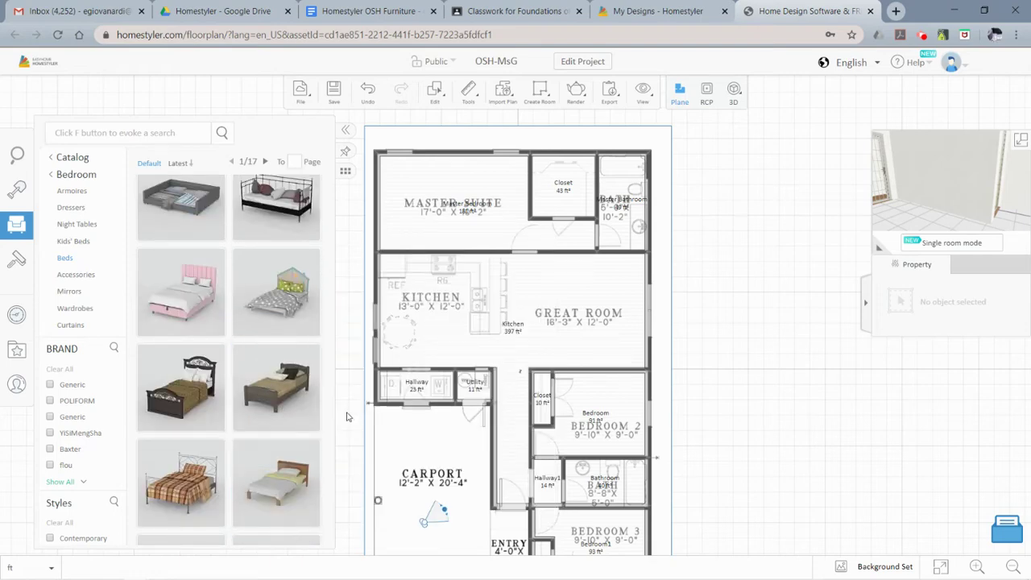
{"action": "scroll", "coordinate": [242, 363], "scroll_direction": "down", "scroll_amount": 2}
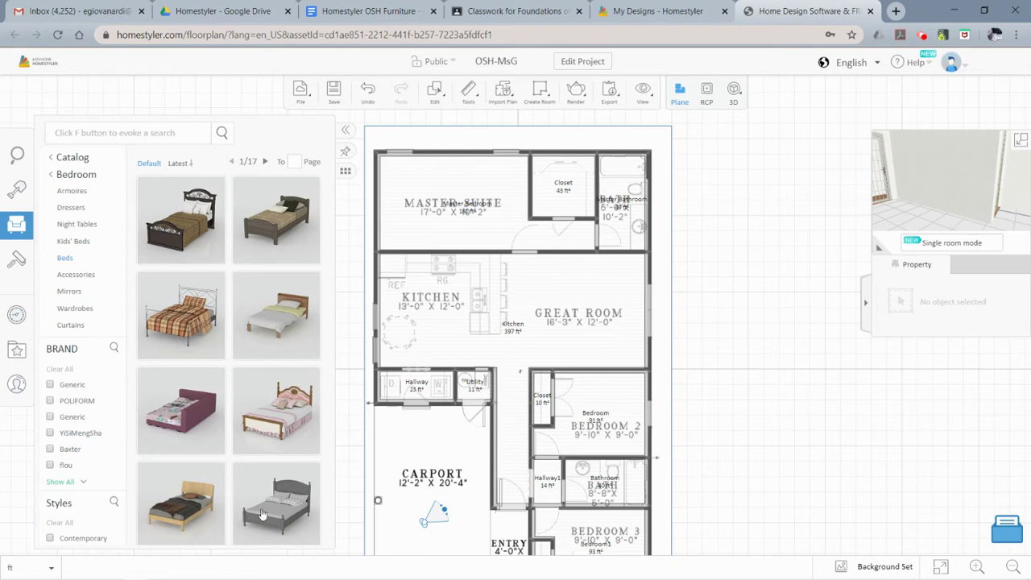
{"action": "scroll", "coordinate": [260, 514], "scroll_direction": "down", "scroll_amount": 1}
{"action": "mouse_move", "coordinate": [219, 491]}
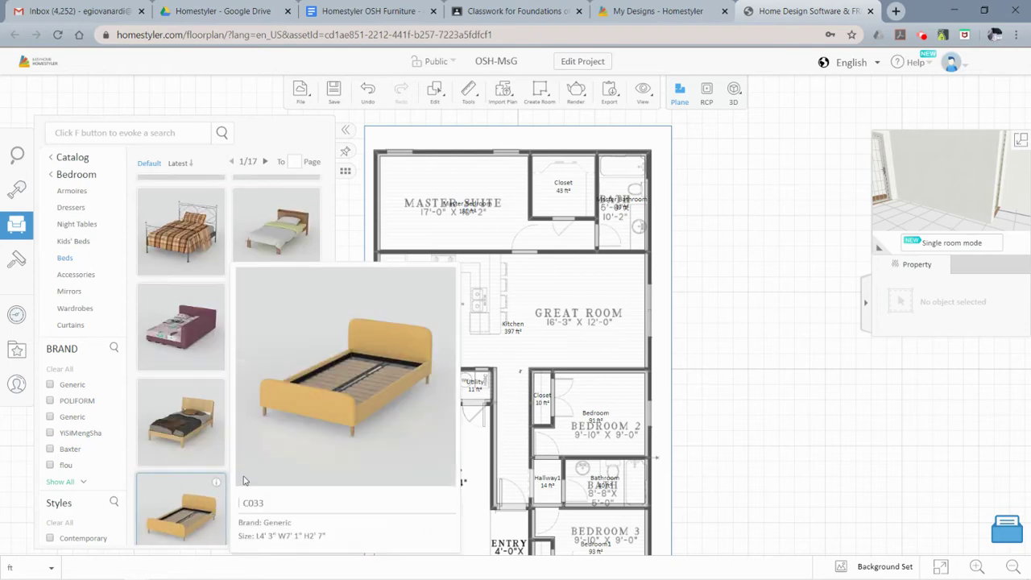
{"action": "scroll", "coordinate": [226, 451], "scroll_direction": "up", "scroll_amount": 5}
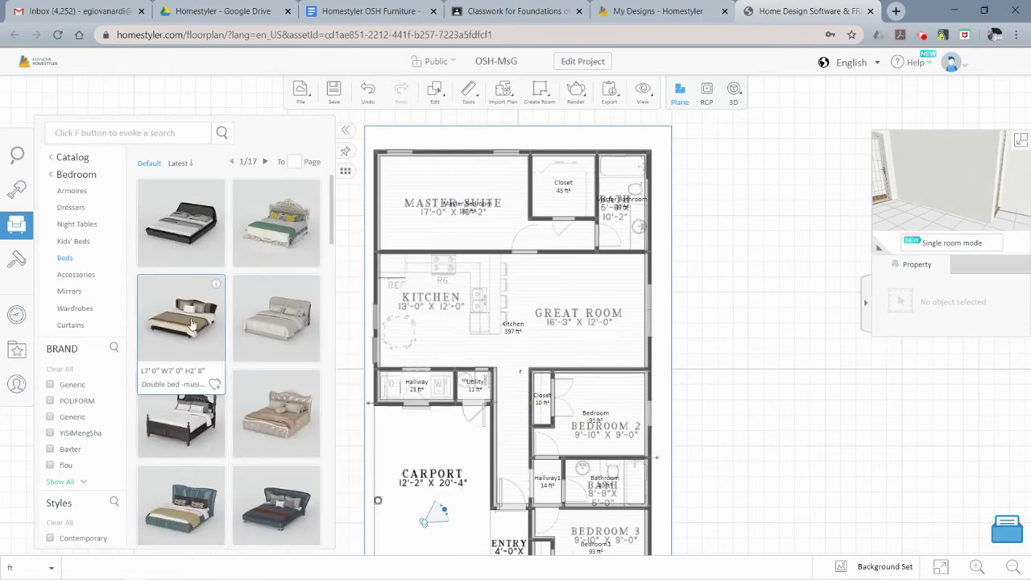
{"action": "left_click_drag", "start_coordinate": [192, 342], "coordinate": [457, 196]}
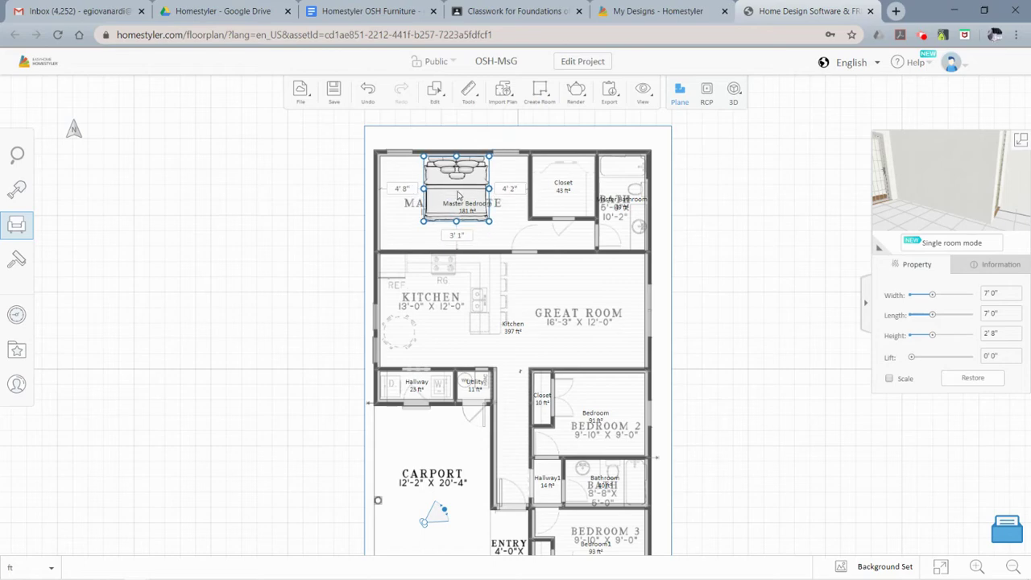
{"action": "left_click_drag", "start_coordinate": [459, 195], "coordinate": [456, 193]}
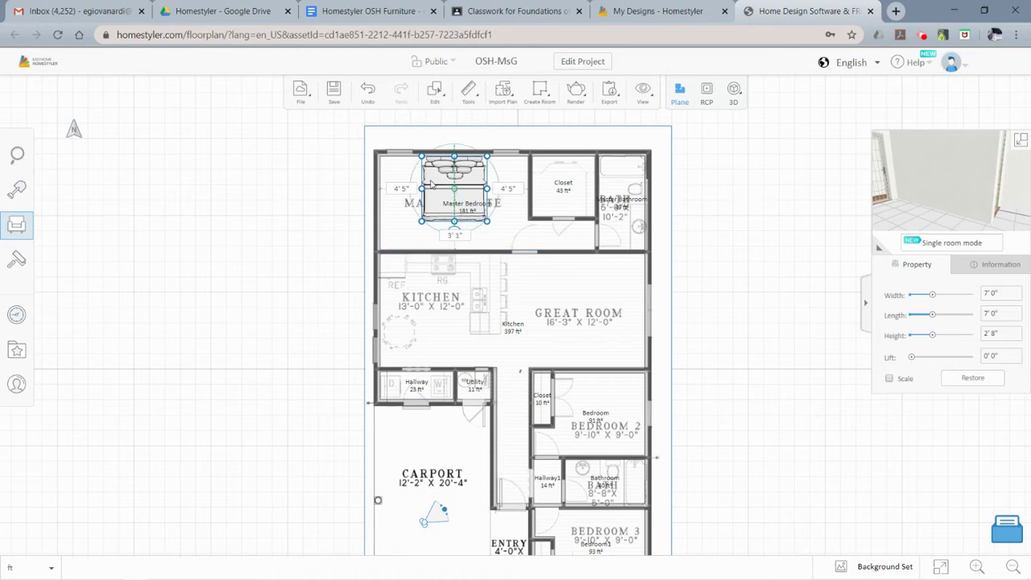
Try rotating the double bed in the master suite.
{"action": "left_click_drag", "start_coordinate": [453, 228], "coordinate": [471, 230]}
{"action": "scroll", "coordinate": [468, 229], "scroll_direction": "up", "scroll_amount": 3}
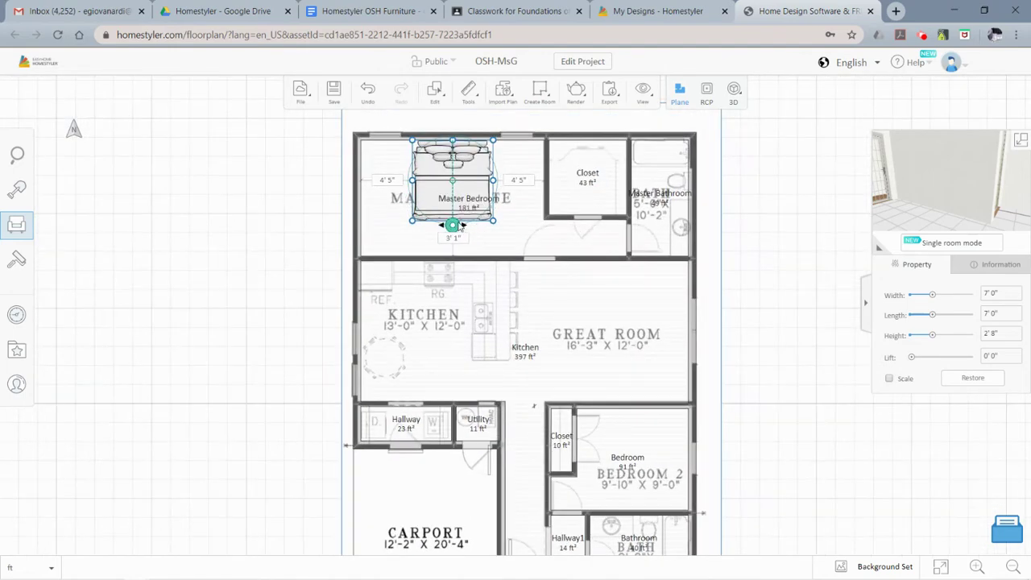
{"action": "mouse_move", "coordinate": [453, 225]}
{"action": "left_mouse_down"}
{"action": "mouse_move", "coordinate": [479, 212]}
{"action": "mouse_move", "coordinate": [491, 180]}
{"action": "mouse_move", "coordinate": [491, 223]}
{"action": "mouse_move", "coordinate": [464, 229]}
{"action": "left_mouse_up"}
Place the wooden night table 02 against the master suite's upper wall, between the bed and the closet.
{"action": "left_click", "coordinate": [17, 229]}
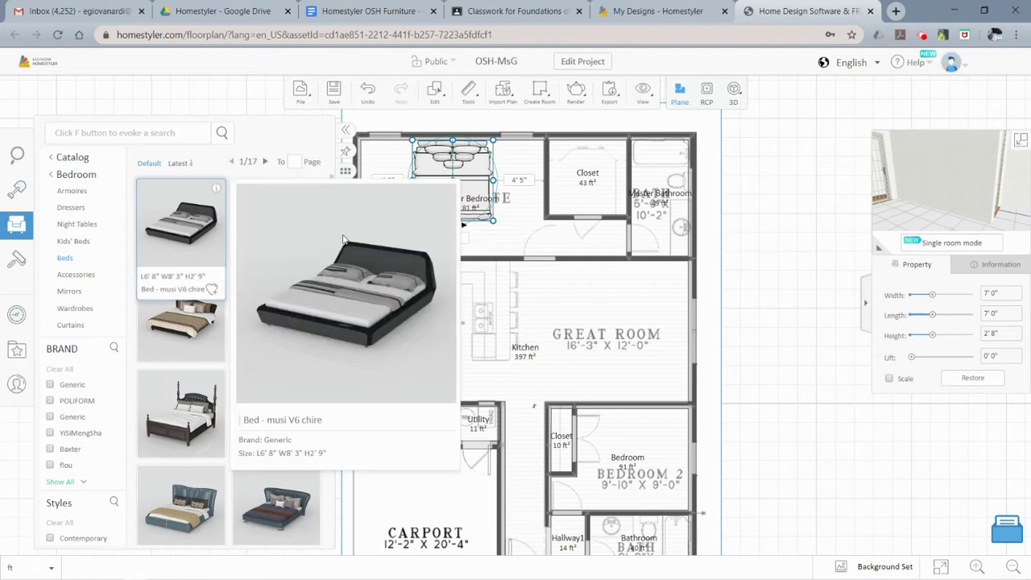
{"action": "left_click", "coordinate": [87, 226]}
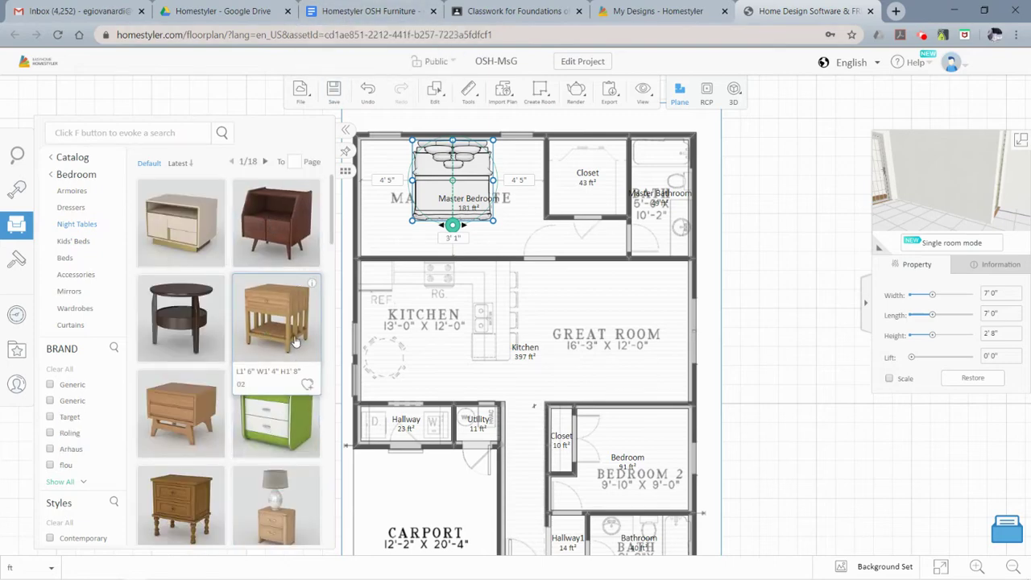
{"action": "left_click", "coordinate": [352, 319]}
{"action": "left_click", "coordinate": [484, 177]}
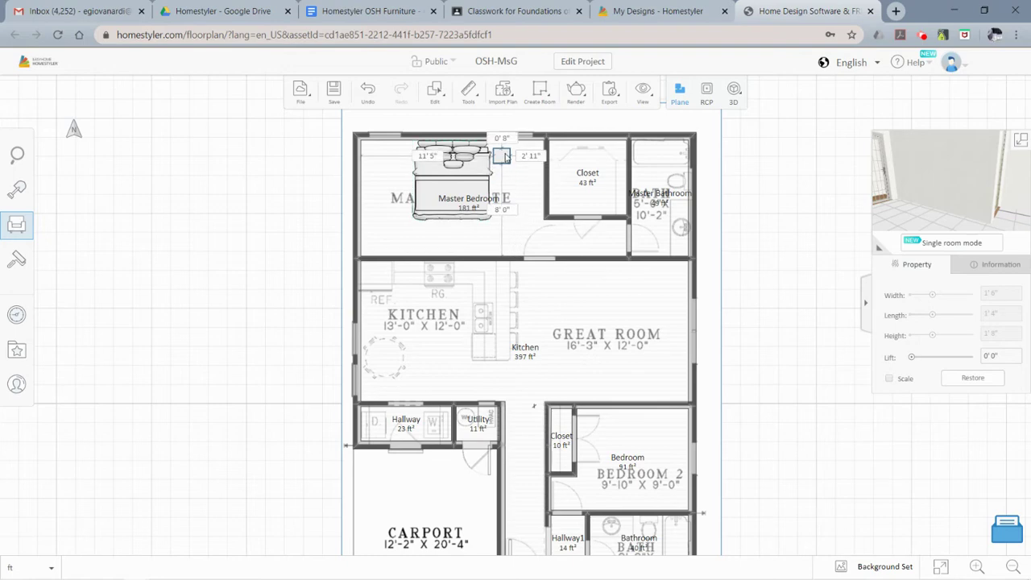
{"action": "left_click_drag", "start_coordinate": [428, 206], "coordinate": [396, 176]}
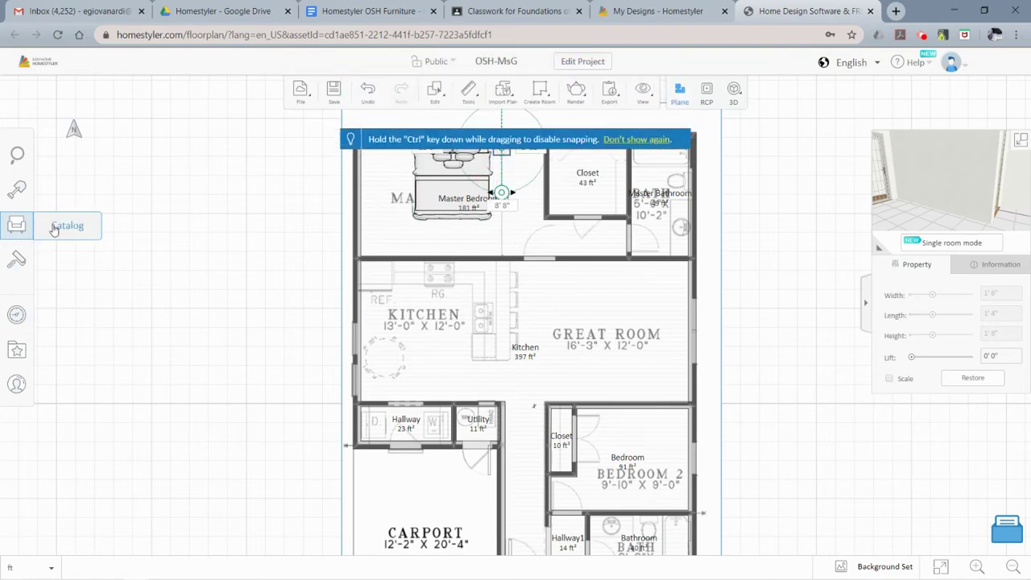
Place a matching night table on the other side of the bed, 3' 0" from the master suite's outer side wall.
{"action": "left_click", "coordinate": [53, 230]}
{"action": "left_click", "coordinate": [117, 231]}
{"action": "left_click_drag", "start_coordinate": [214, 299], "coordinate": [404, 149]}
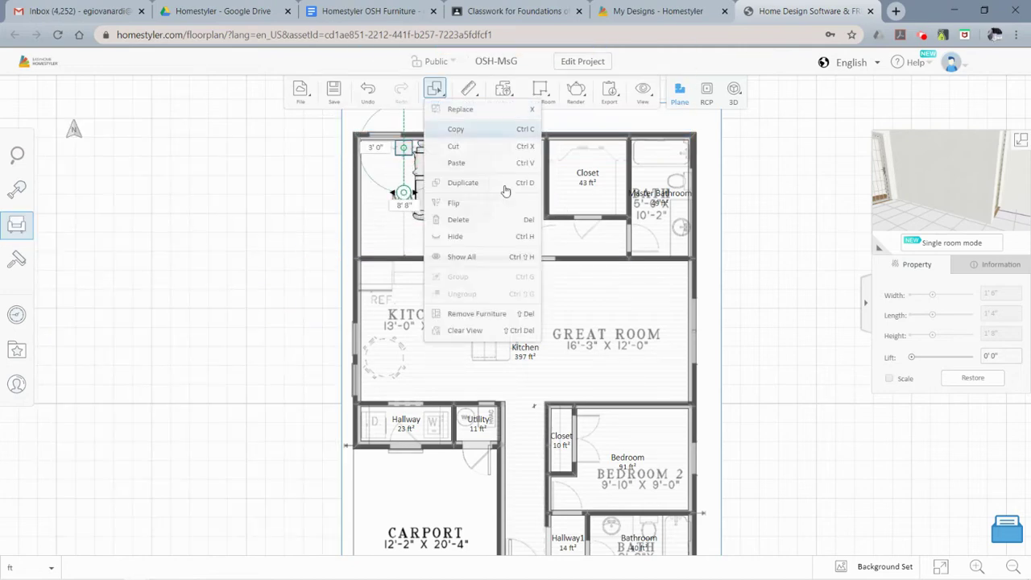
Check the bedroom furniture and accessory requirements in the Homestyler OSH Furniture document and return to the floor plan.
{"action": "left_click", "coordinate": [354, 11]}
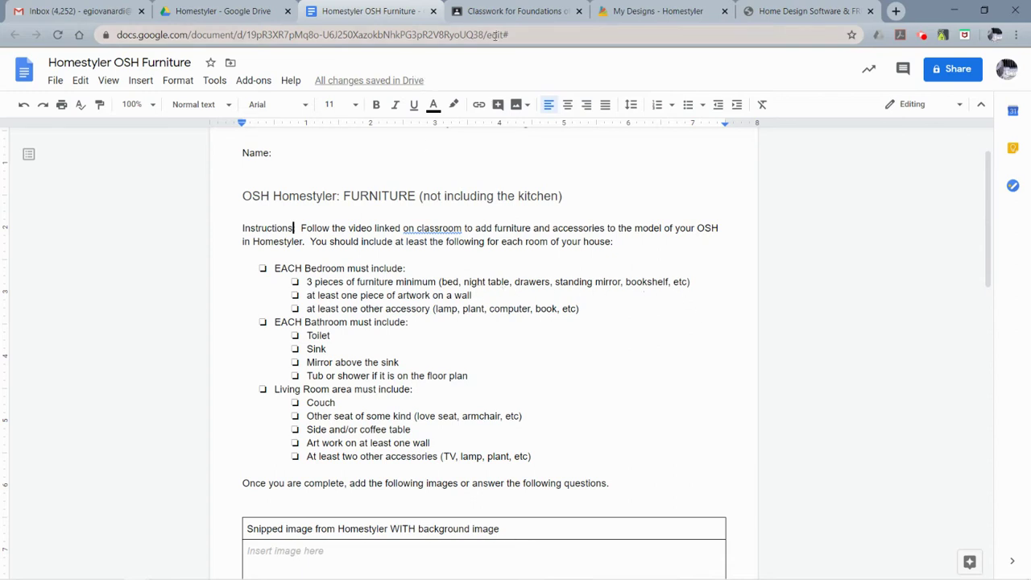
{"action": "left_click", "coordinate": [786, 11]}
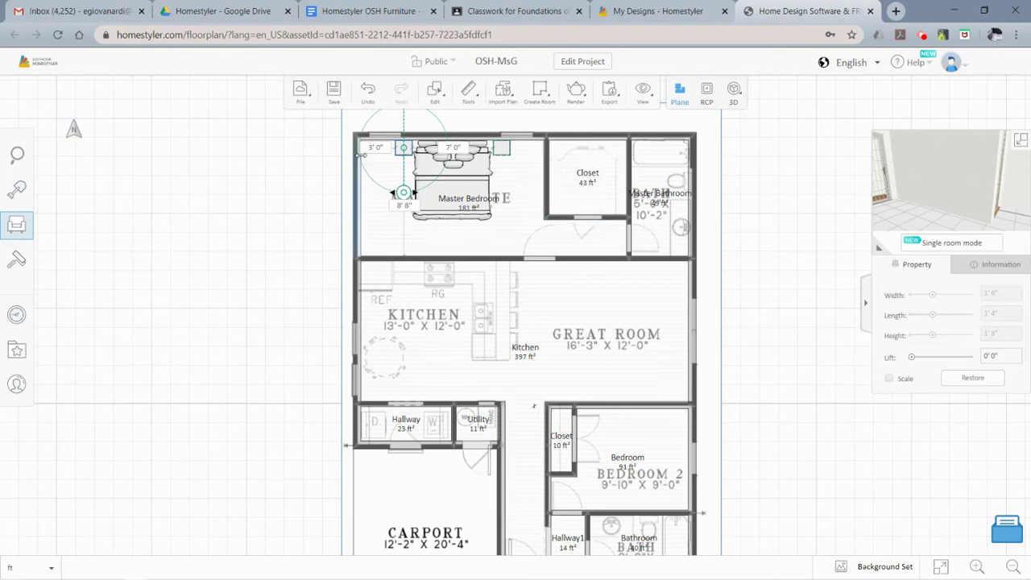
Browse the Bedroom Accessories category of the catalog for items to add to the master suite.
{"action": "left_click", "coordinate": [18, 226]}
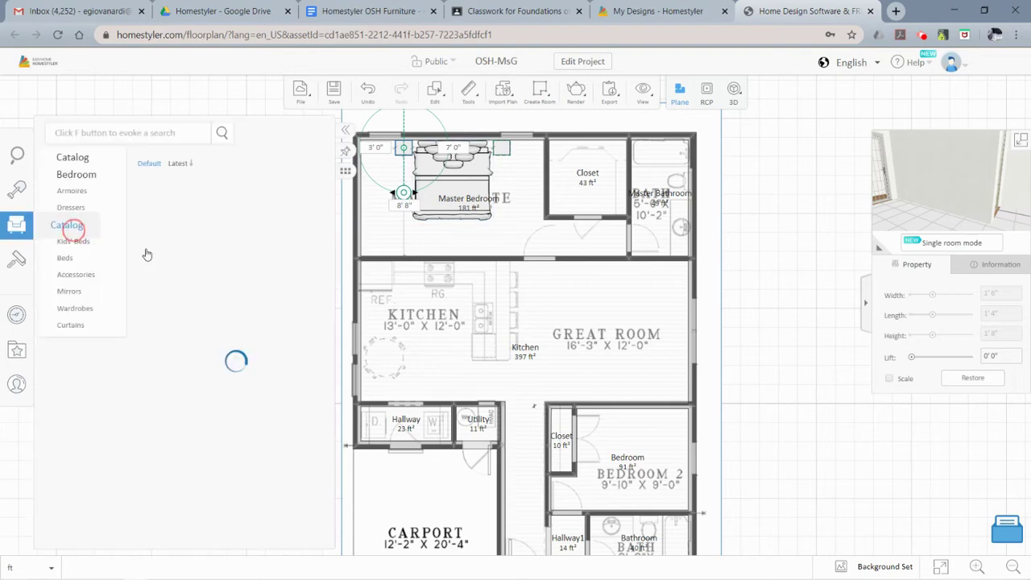
{"action": "mouse_move", "coordinate": [211, 281]}
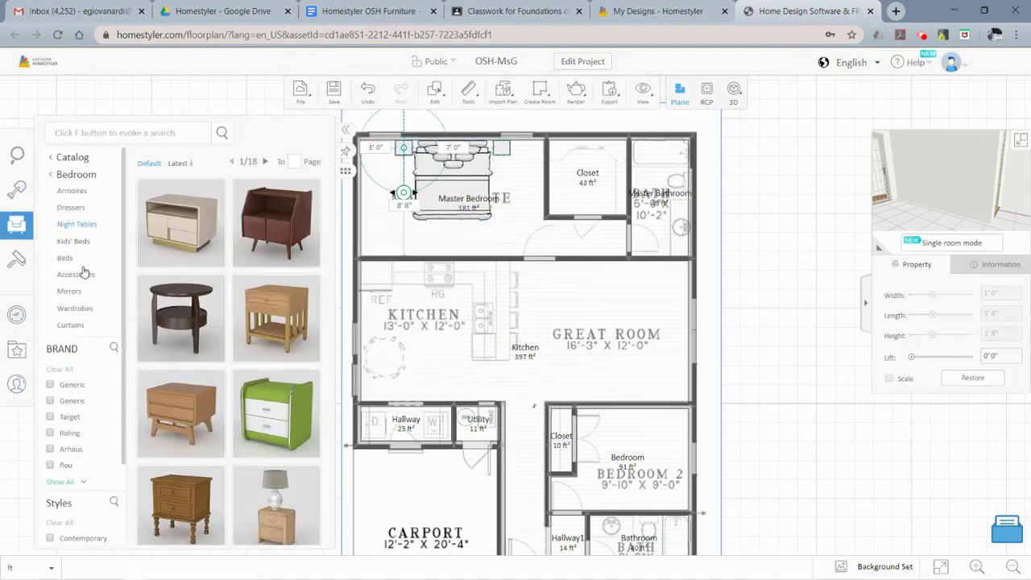
{"action": "left_click", "coordinate": [84, 276]}
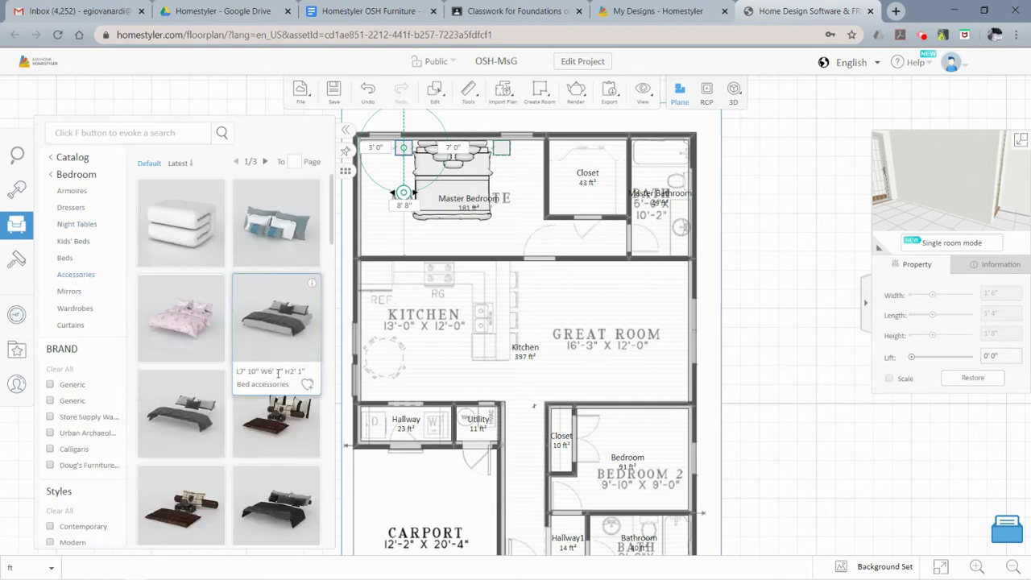
{"action": "scroll", "coordinate": [261, 372], "scroll_direction": "down", "scroll_amount": 4}
{"action": "scroll", "coordinate": [245, 387], "scroll_direction": "down", "scroll_amount": 6}
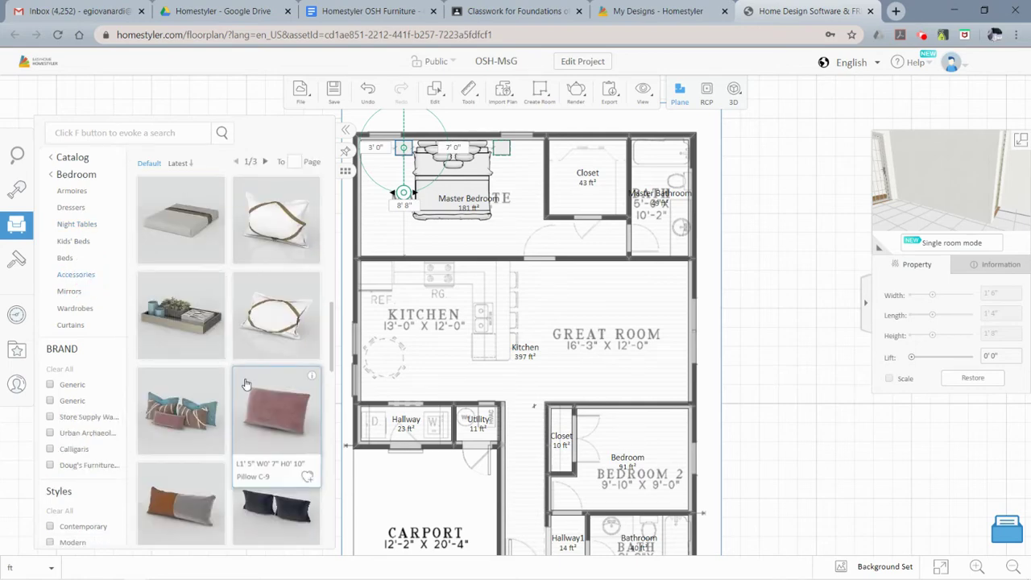
{"action": "scroll", "coordinate": [246, 388], "scroll_direction": "down", "scroll_amount": 8}
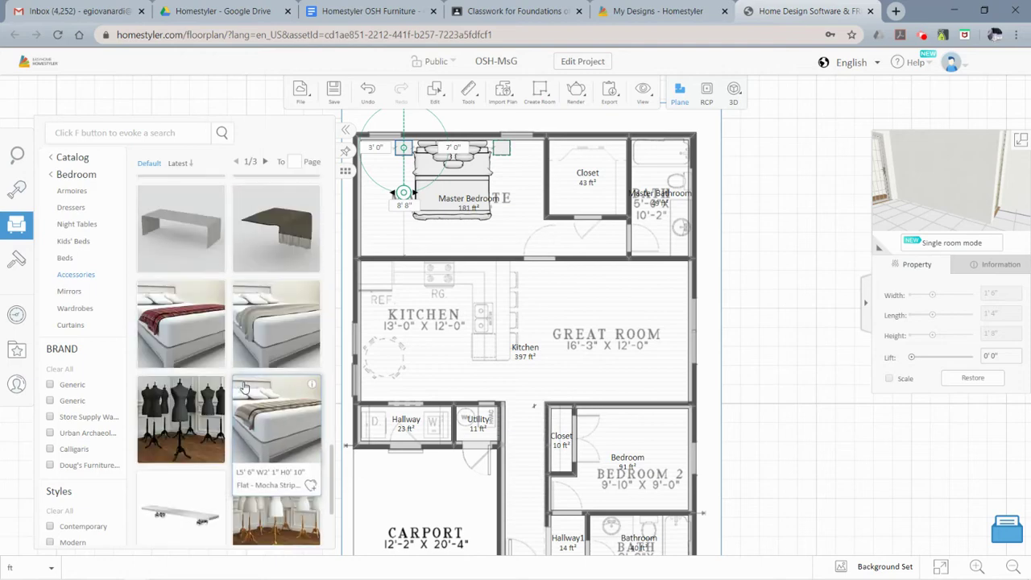
{"action": "scroll", "coordinate": [242, 371], "scroll_direction": "down", "scroll_amount": 3}
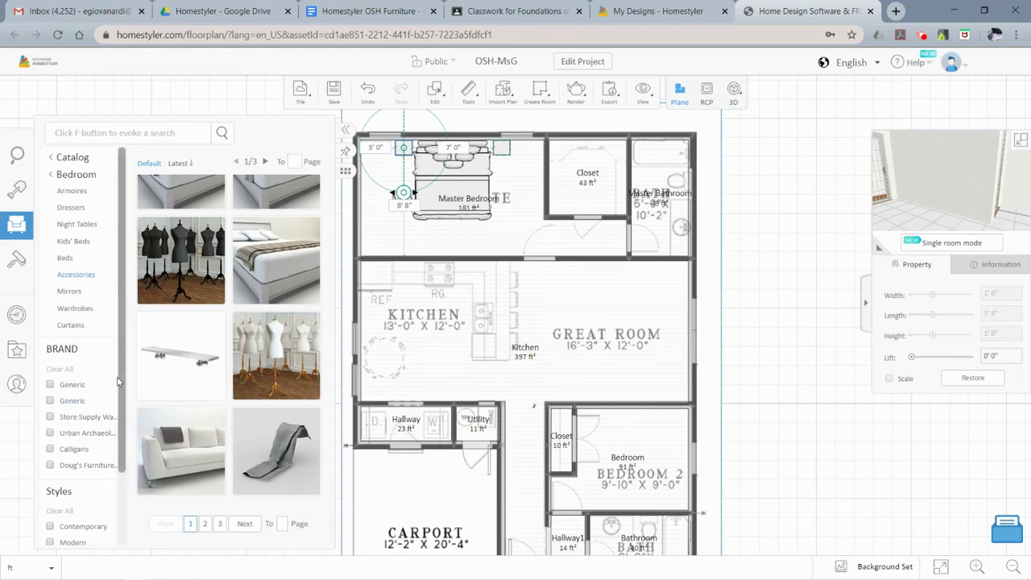
Place table lamp 314056 from the Lighting catalog's Table Lamps on the night table nearest the master suite's outer side wall.
{"action": "left_click", "coordinate": [68, 160]}
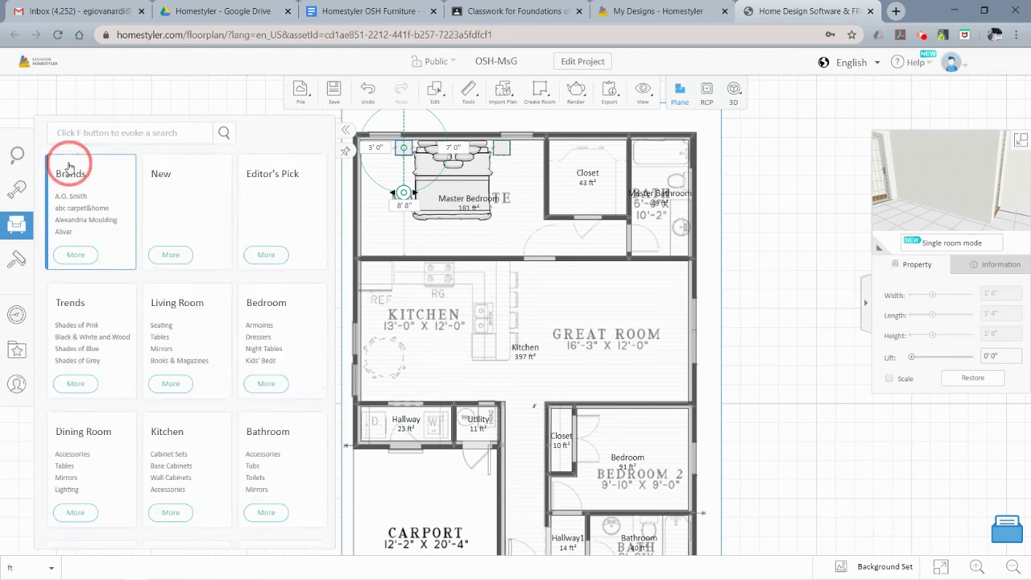
{"action": "scroll", "coordinate": [145, 374], "scroll_direction": "down", "scroll_amount": 6}
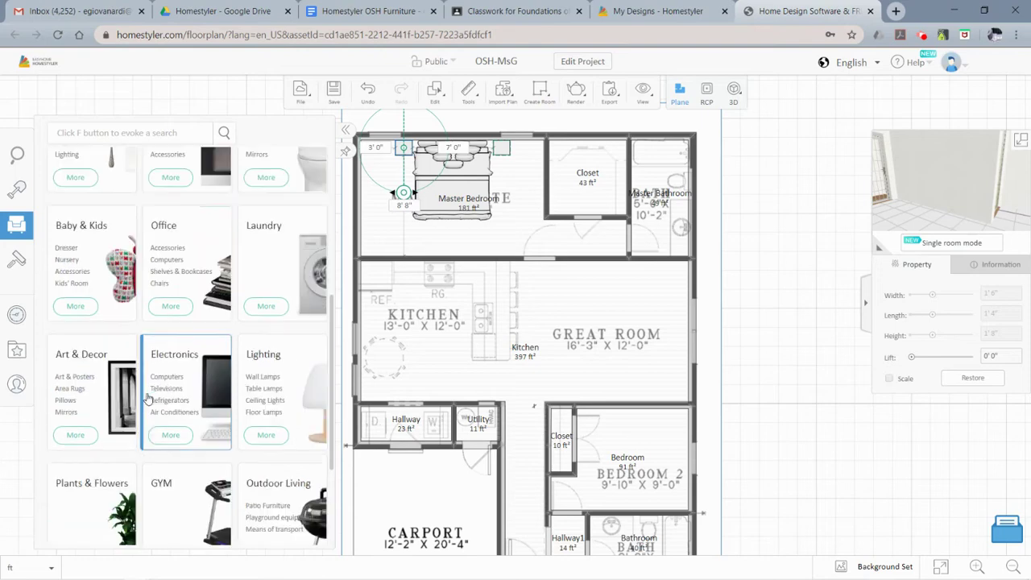
{"action": "scroll", "coordinate": [292, 396], "scroll_direction": "up", "scroll_amount": 1}
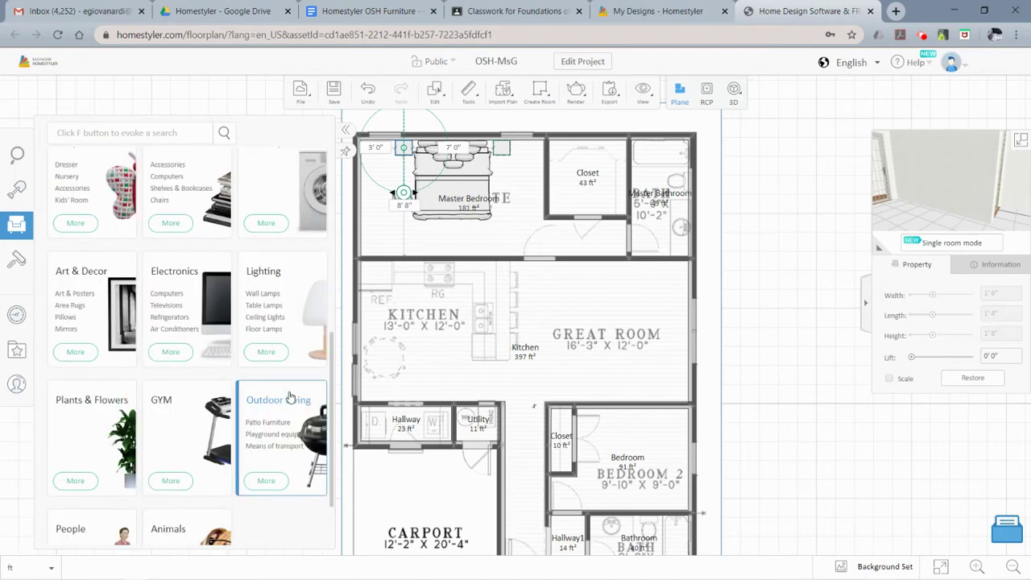
{"action": "scroll", "coordinate": [211, 240], "scroll_direction": "up", "scroll_amount": 1}
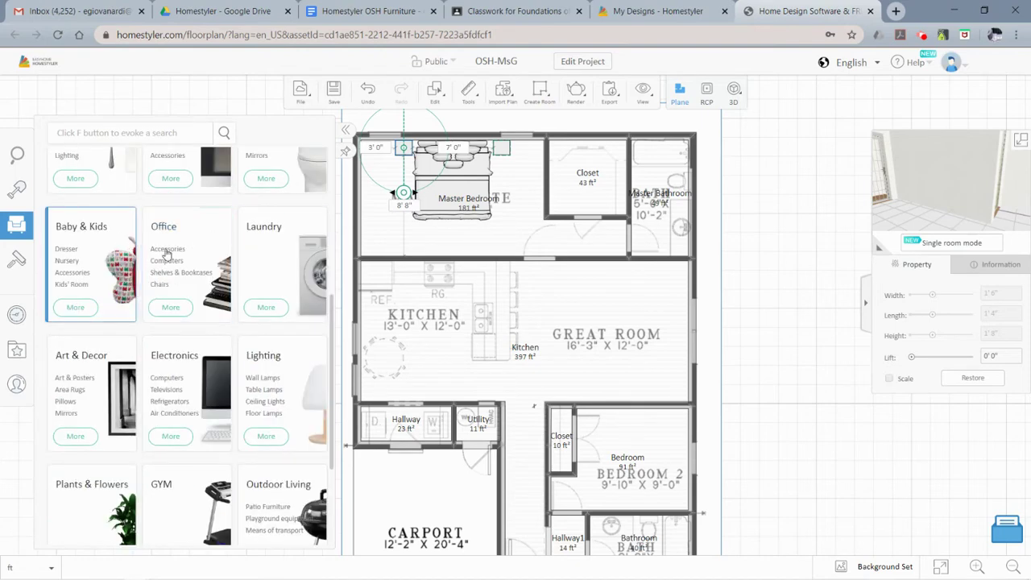
{"action": "scroll", "coordinate": [247, 259], "scroll_direction": "up", "scroll_amount": 1}
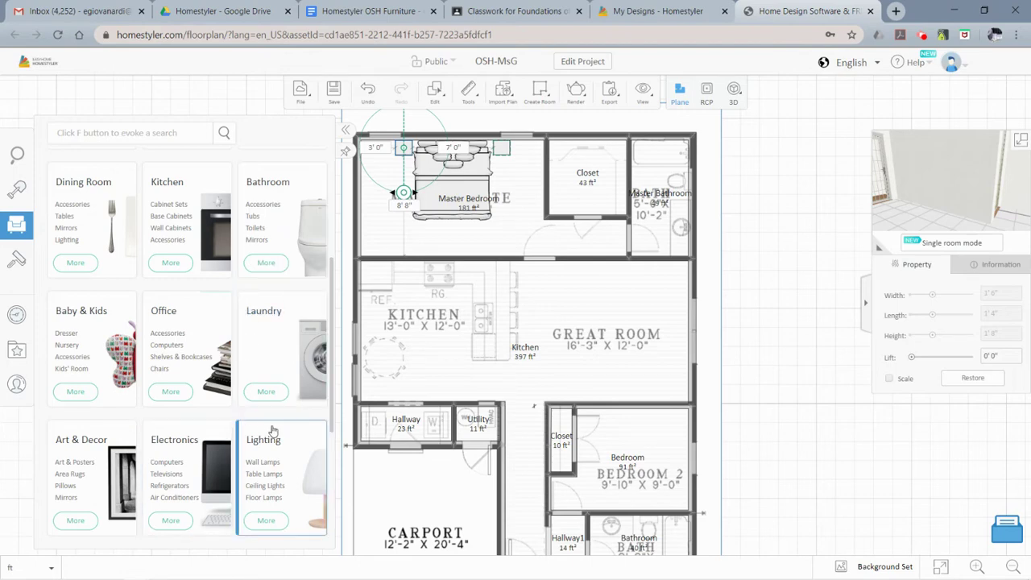
{"action": "left_click", "coordinate": [270, 475]}
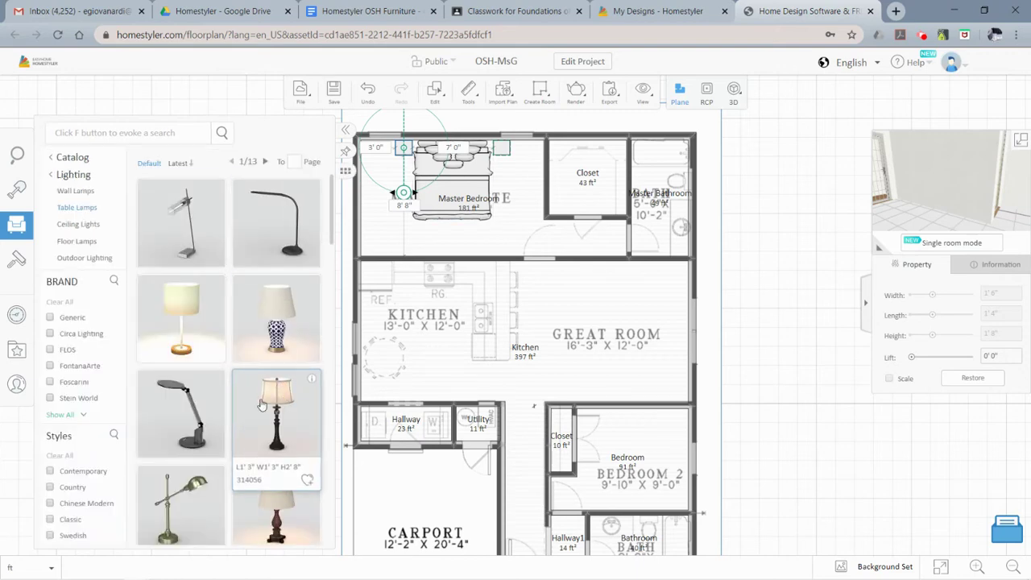
{"action": "mouse_move", "coordinate": [226, 392]}
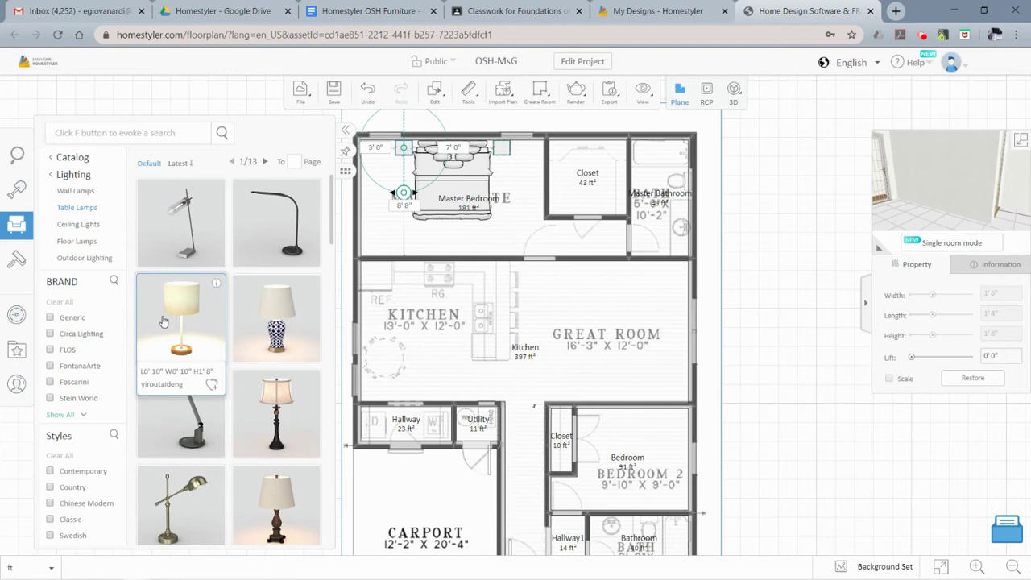
{"action": "left_click", "coordinate": [280, 418]}
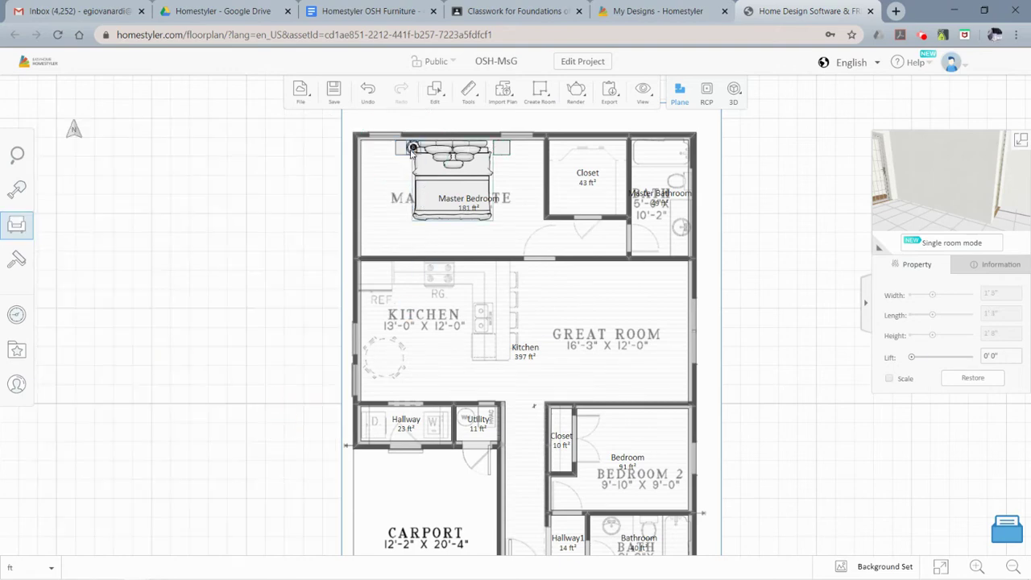
{"action": "left_click", "coordinate": [405, 148]}
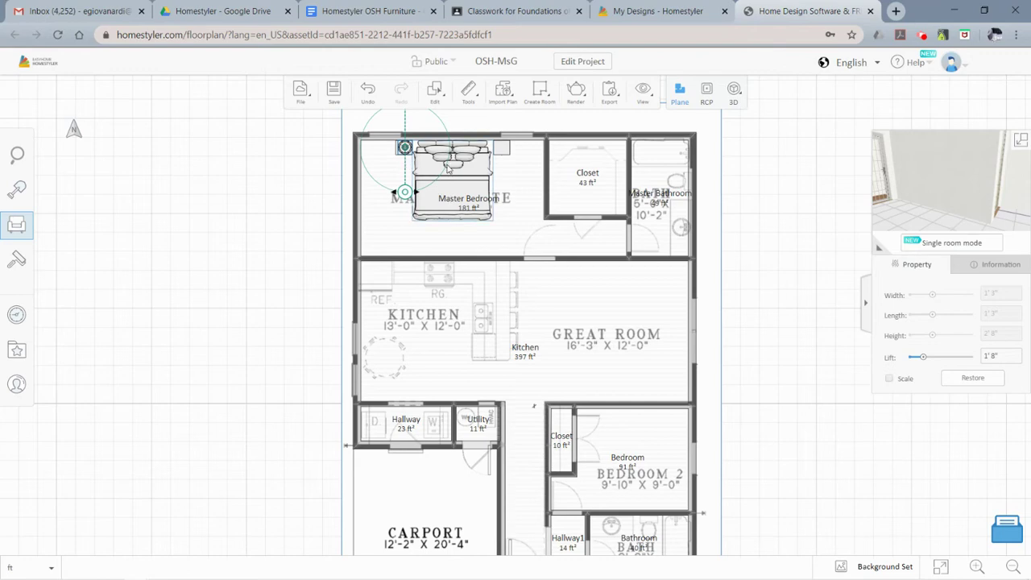
{"action": "key", "text": "Escape"}
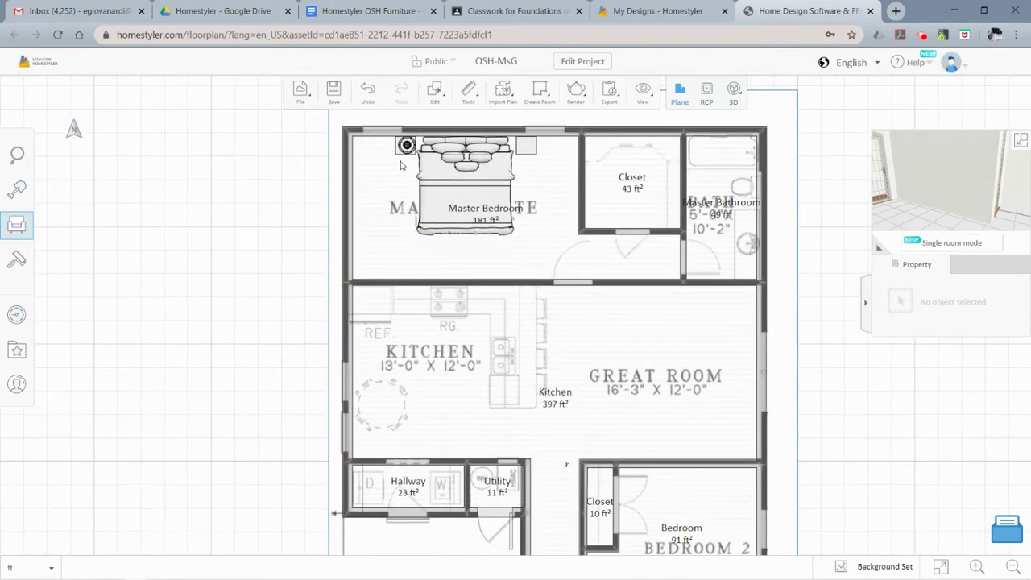
Copy the table lamp onto the night table between the bed and the closet.
{"action": "scroll", "coordinate": [408, 146], "scroll_direction": "up", "scroll_amount": 2}
{"action": "left_click", "coordinate": [407, 145]}
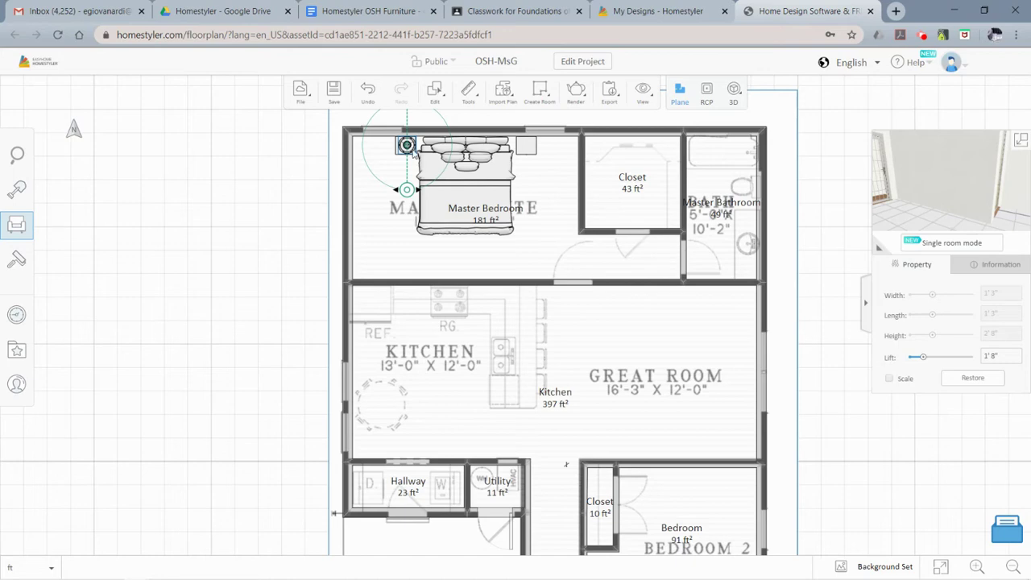
{"action": "key", "text": "ctrl+v"}
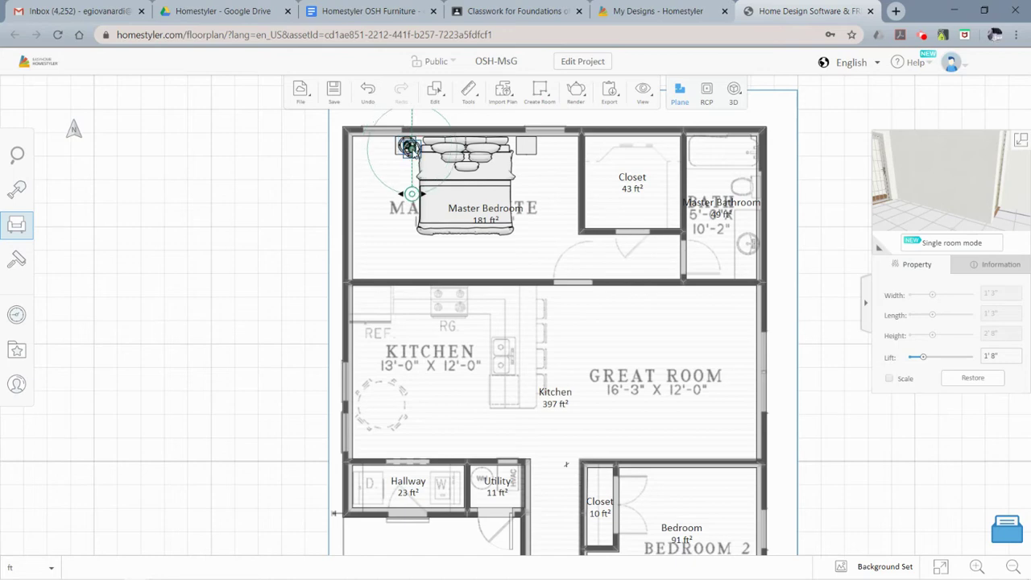
{"action": "left_click_drag", "start_coordinate": [412, 149], "coordinate": [529, 152]}
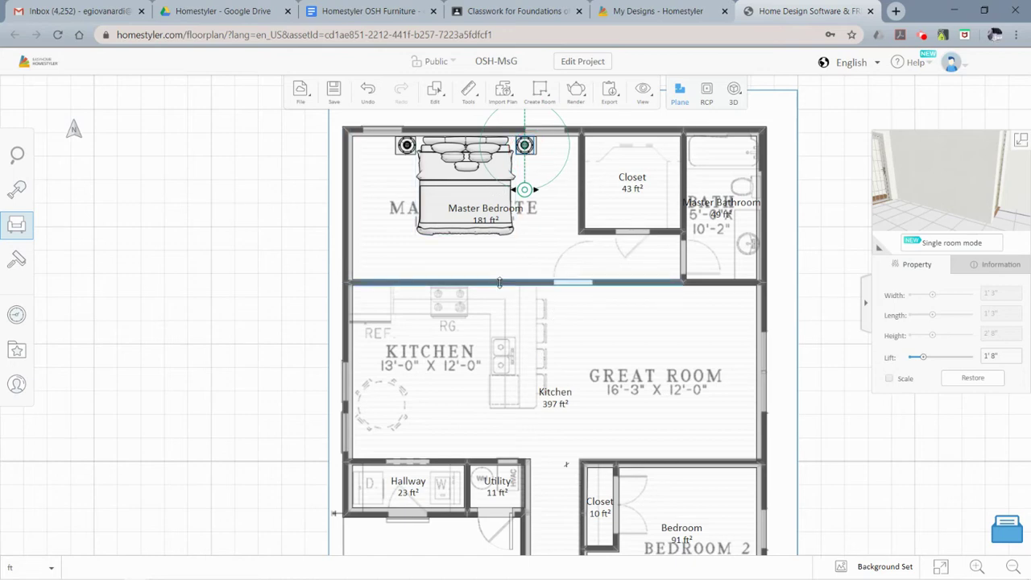
Move the preview camera from the carport into the master suite and aim it at the bed.
{"action": "scroll", "coordinate": [390, 384], "scroll_direction": "down", "scroll_amount": 1}
{"action": "left_click_drag", "start_coordinate": [281, 351], "coordinate": [266, 230]}
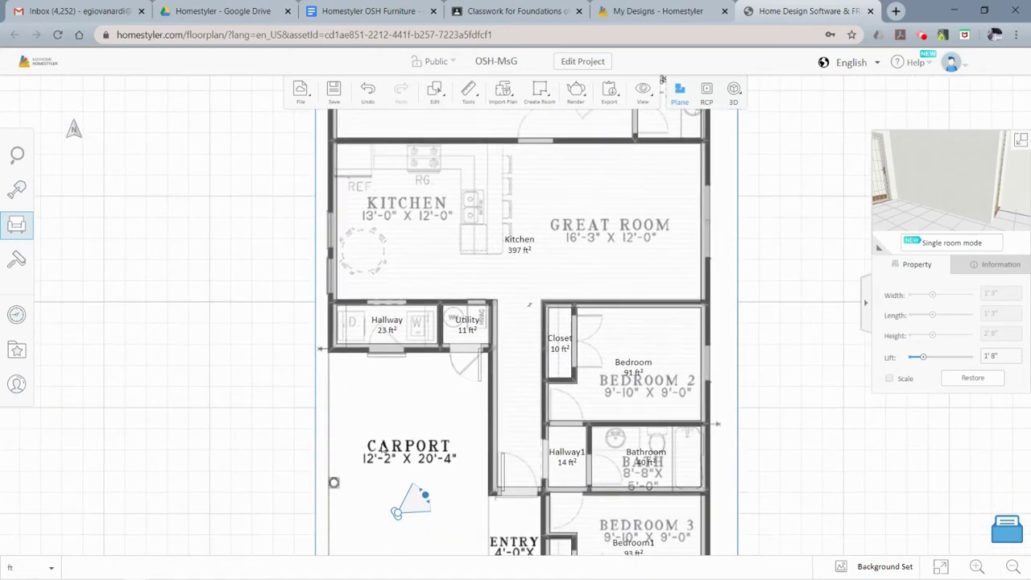
{"action": "left_click_drag", "start_coordinate": [407, 515], "coordinate": [512, 127]}
{"action": "left_click_drag", "start_coordinate": [263, 172], "coordinate": [277, 393]}
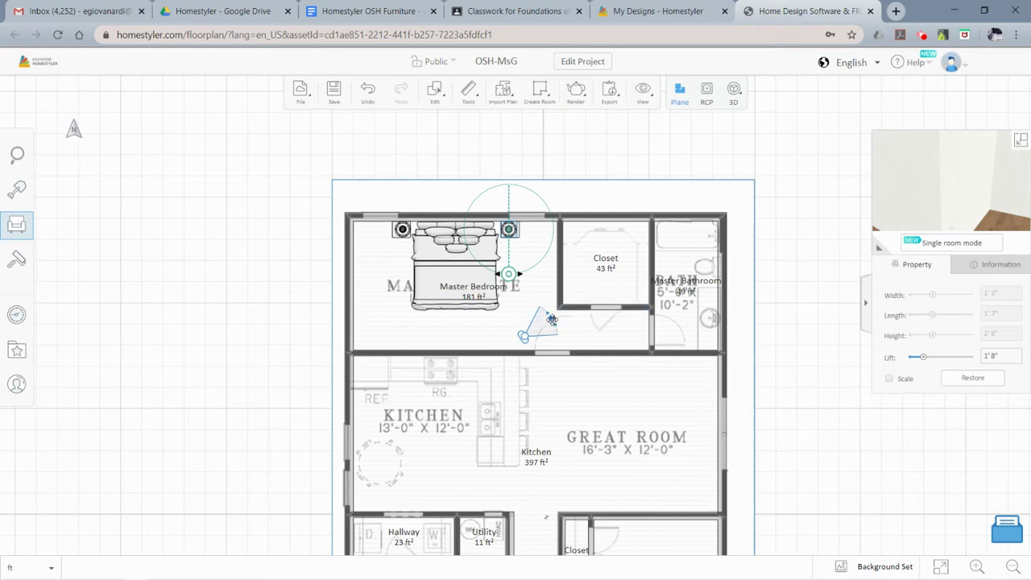
{"action": "left_click_drag", "start_coordinate": [552, 319], "coordinate": [504, 311]}
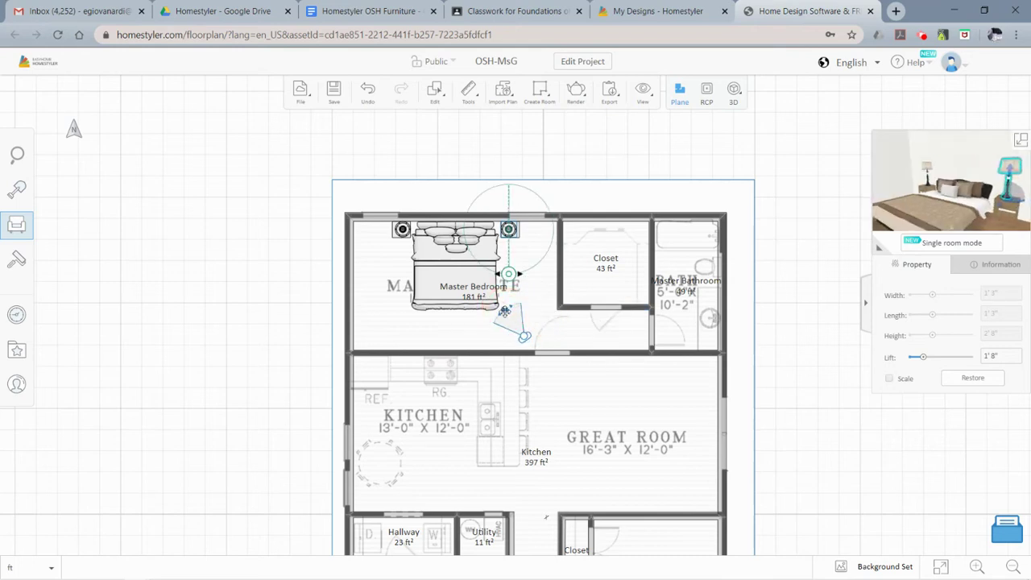
{"action": "left_click", "coordinate": [277, 258]}
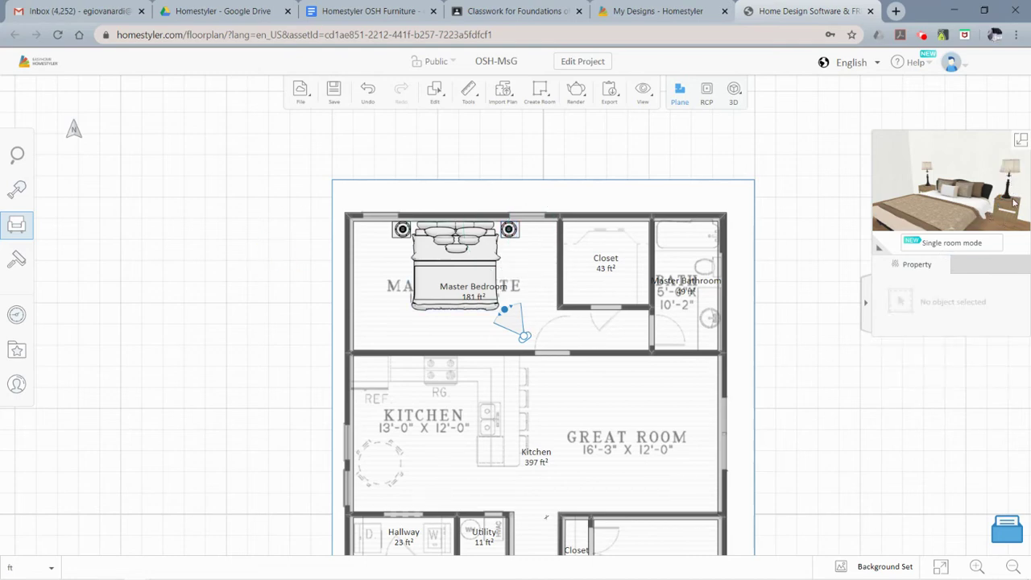
Reposition the preview camera just inside the master suite's door, framing the bed and both night tables.
{"action": "scroll", "coordinate": [932, 207], "scroll_direction": "down", "scroll_amount": 5}
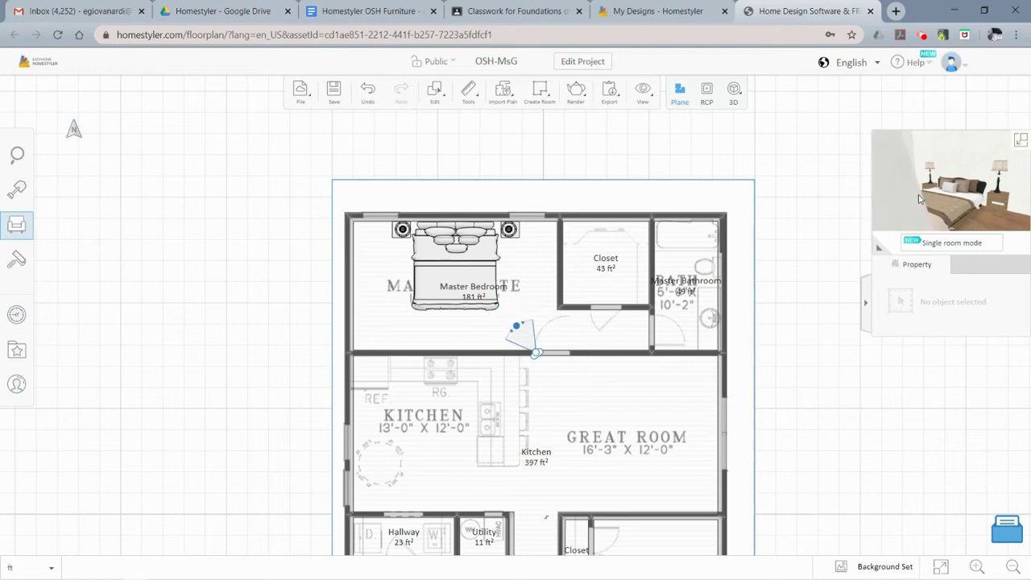
{"action": "scroll", "coordinate": [538, 330], "scroll_direction": "up", "scroll_amount": 2}
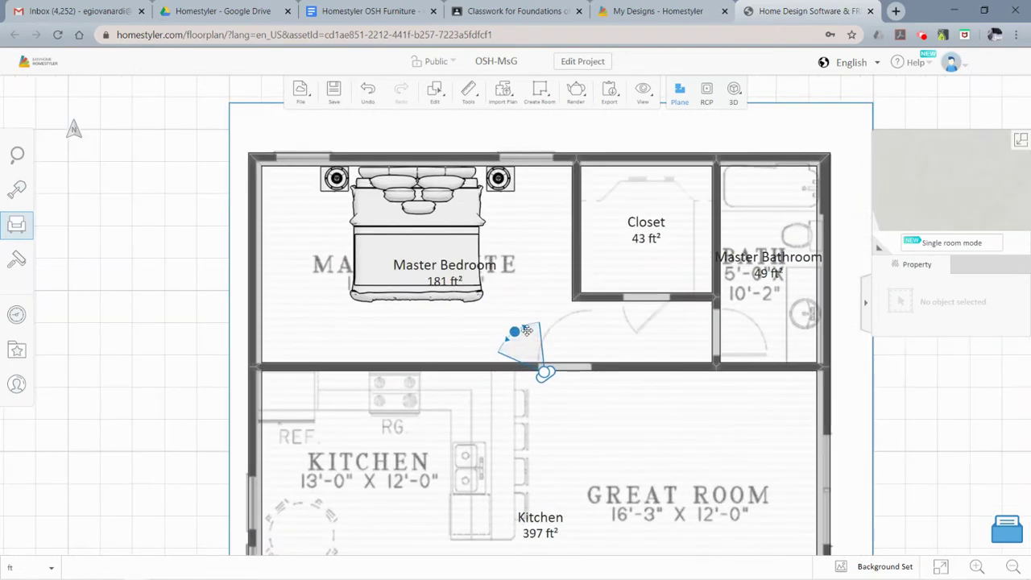
{"action": "left_click", "coordinate": [548, 321]}
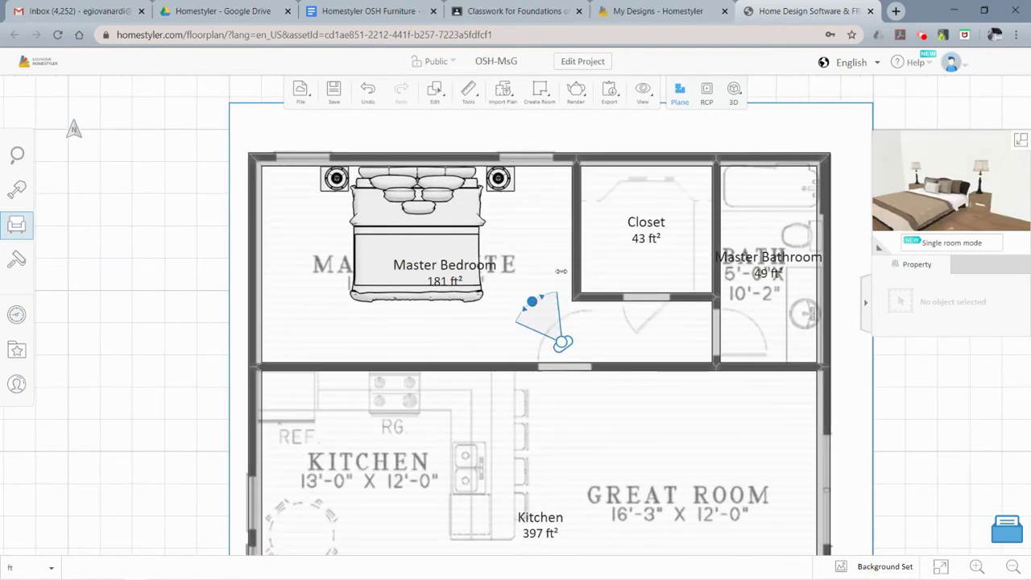
{"action": "scroll", "coordinate": [143, 268], "scroll_direction": "down", "scroll_amount": 1}
{"action": "scroll", "coordinate": [143, 269], "scroll_direction": "down", "scroll_amount": 1}
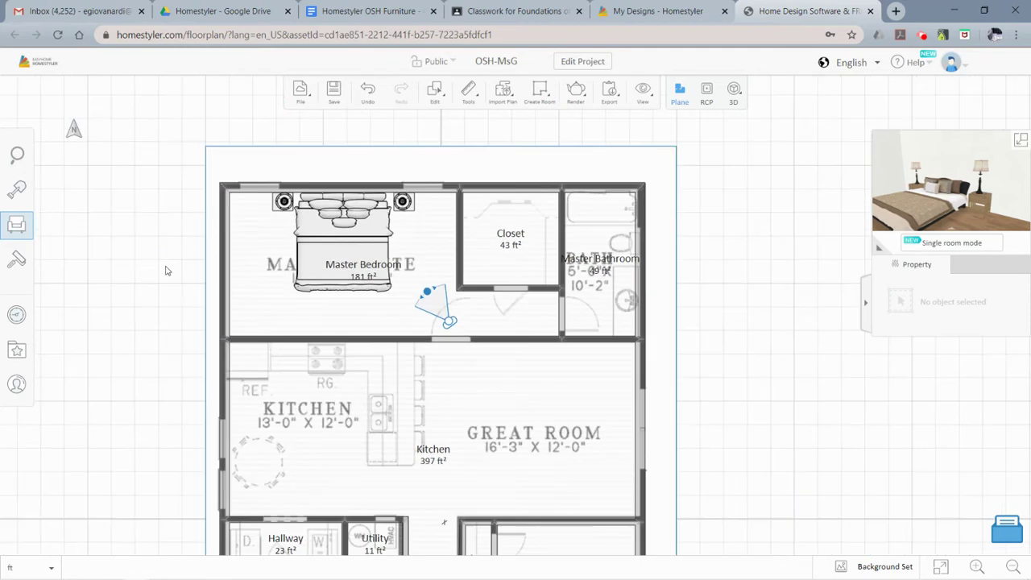
{"action": "left_click_drag", "start_coordinate": [166, 269], "coordinate": [310, 263]}
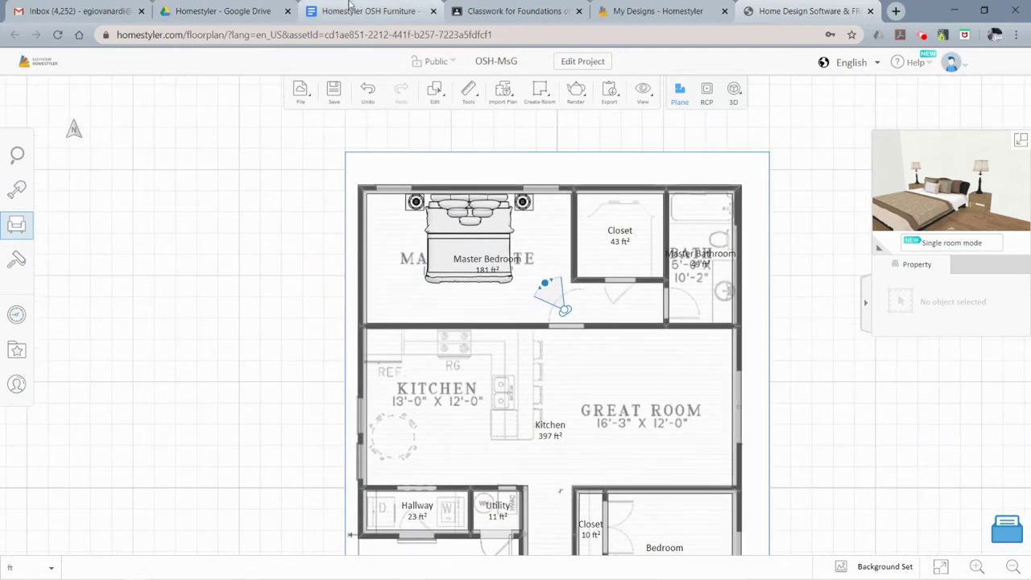
Check the bedroom requirements in the Homestyler OSH Furniture document, then return to Homestyler and open the catalog's Art & Posters category.
{"action": "left_click", "coordinate": [366, 11]}
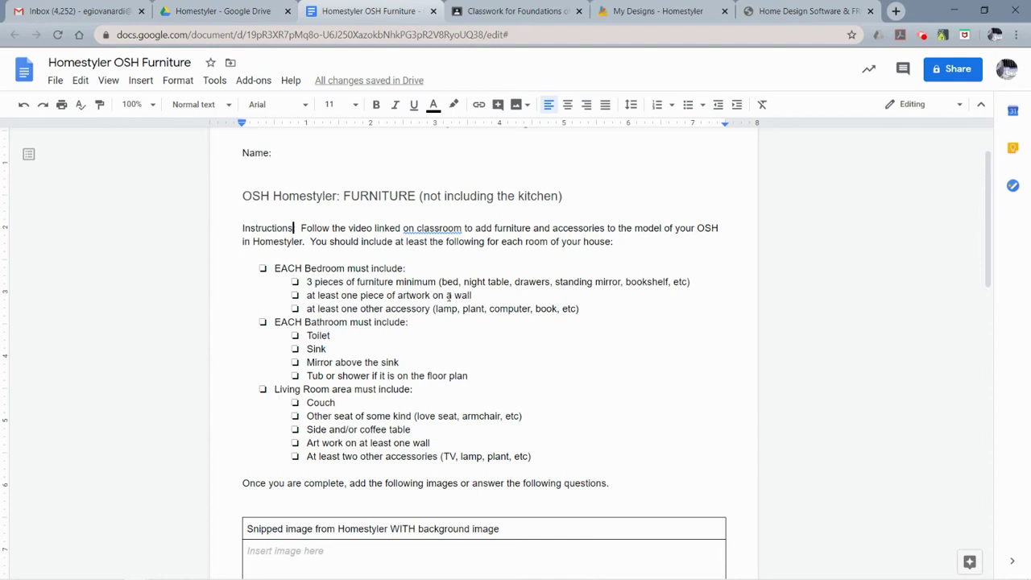
{"action": "left_click", "coordinate": [806, 11]}
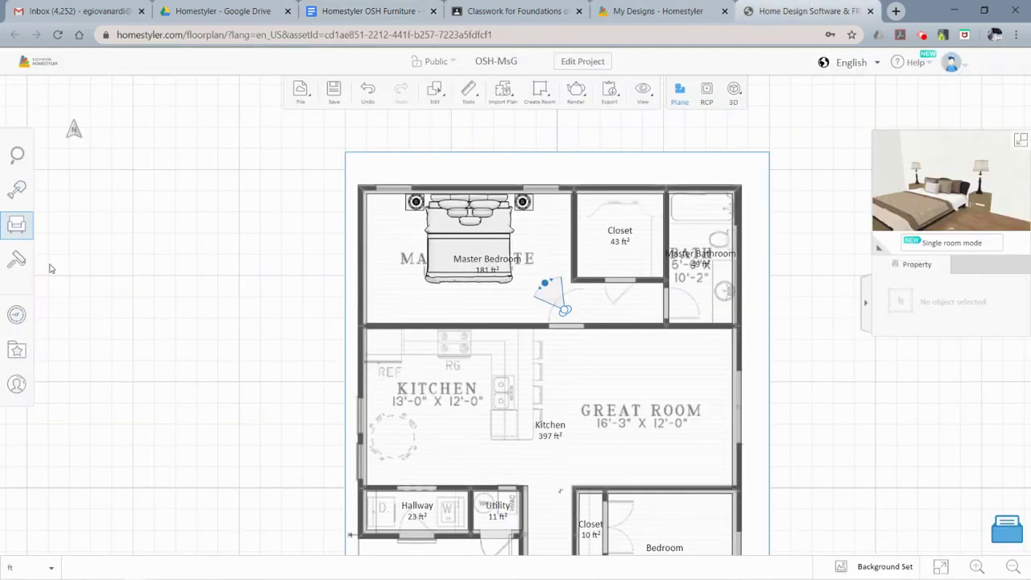
{"action": "left_click", "coordinate": [56, 229]}
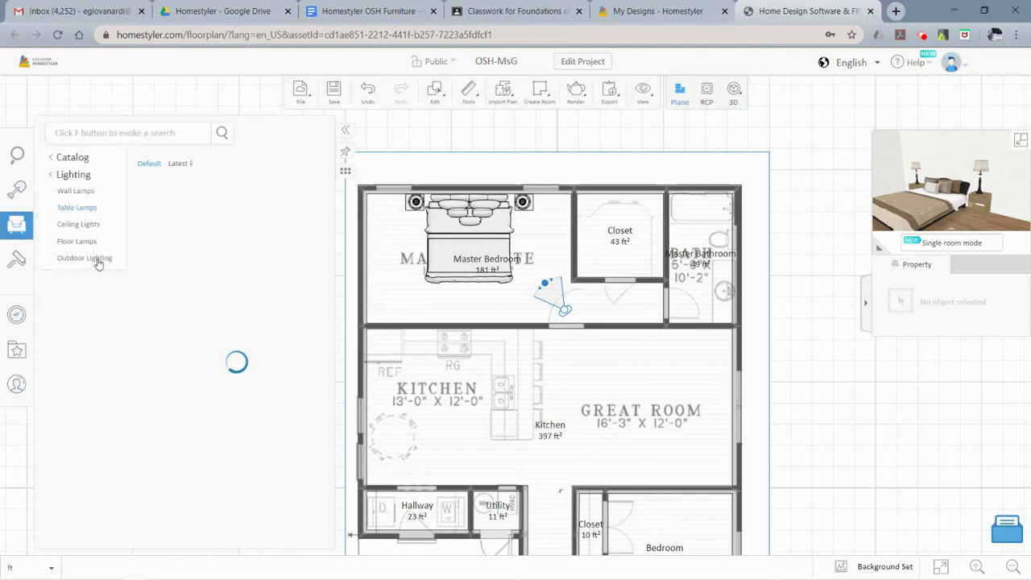
{"action": "left_click", "coordinate": [71, 157]}
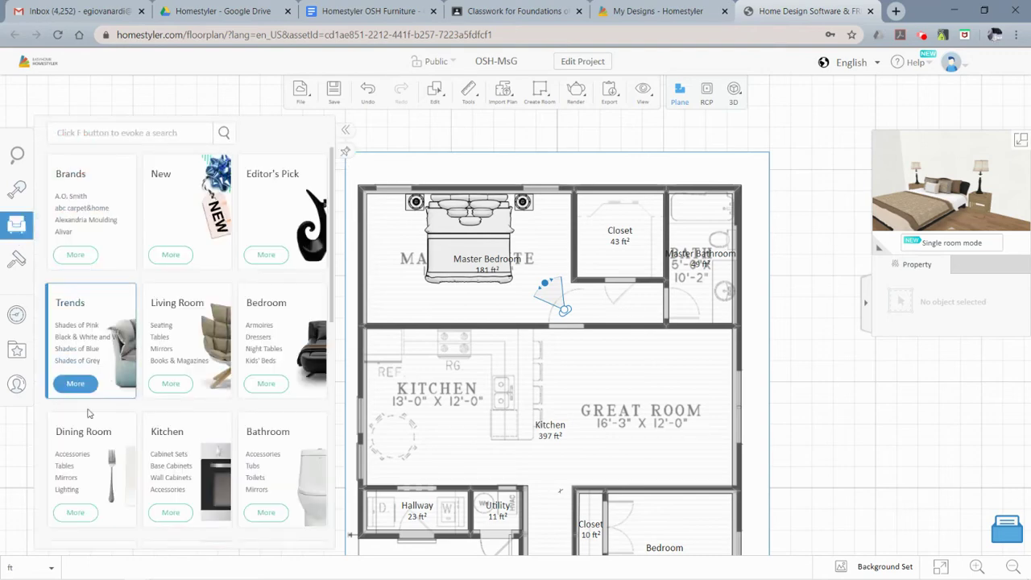
{"action": "scroll", "coordinate": [81, 378], "scroll_direction": "down", "scroll_amount": 2}
{"action": "scroll", "coordinate": [80, 441], "scroll_direction": "down", "scroll_amount": 1}
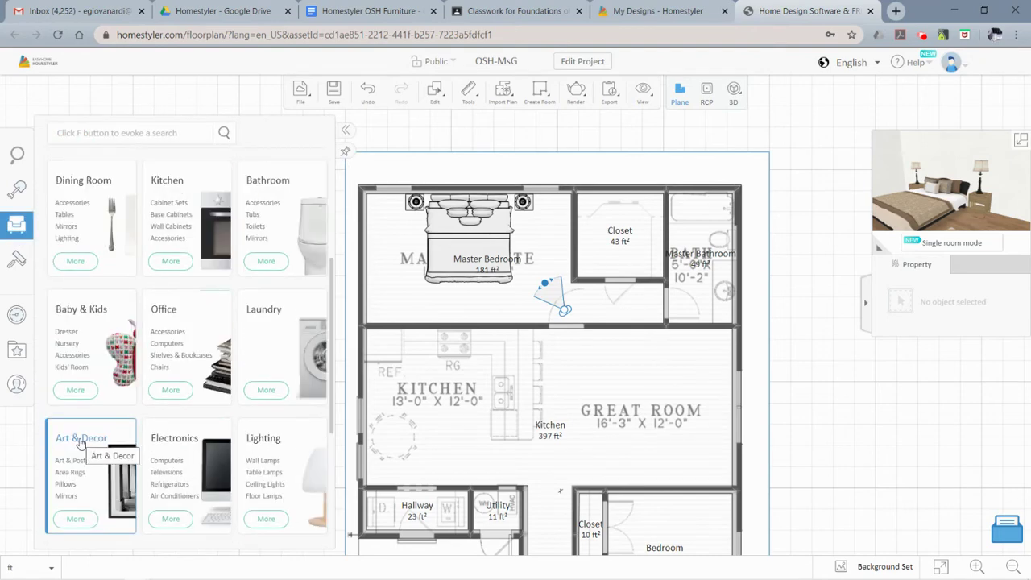
{"action": "left_click", "coordinate": [79, 462]}
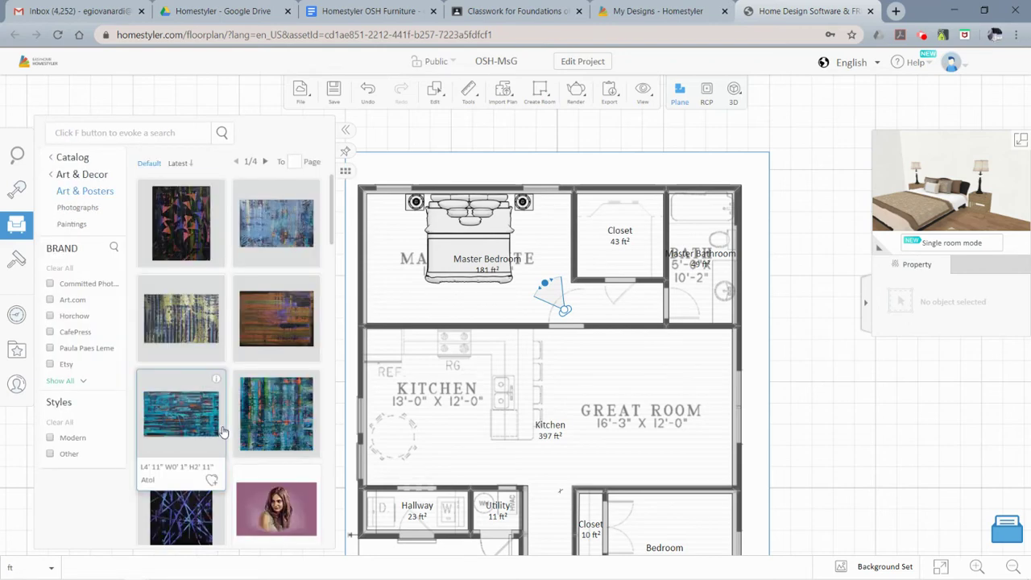
Place the black-framed palm tree picture on the master suite's upper wall, centred above the bed.
{"action": "scroll", "coordinate": [224, 432], "scroll_direction": "down", "scroll_amount": 2}
{"action": "scroll", "coordinate": [223, 433], "scroll_direction": "down", "scroll_amount": 1}
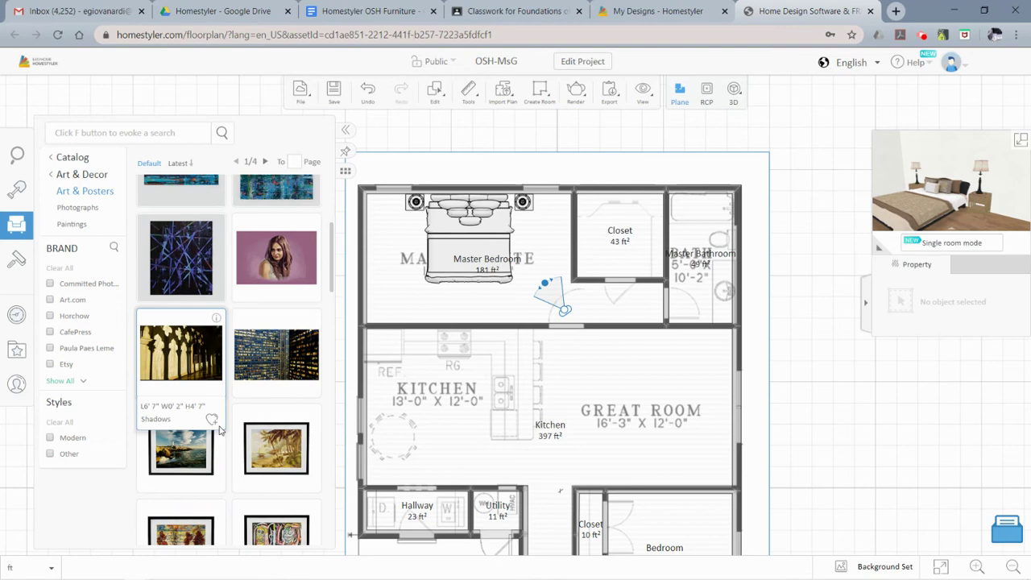
{"action": "left_click", "coordinate": [277, 449]}
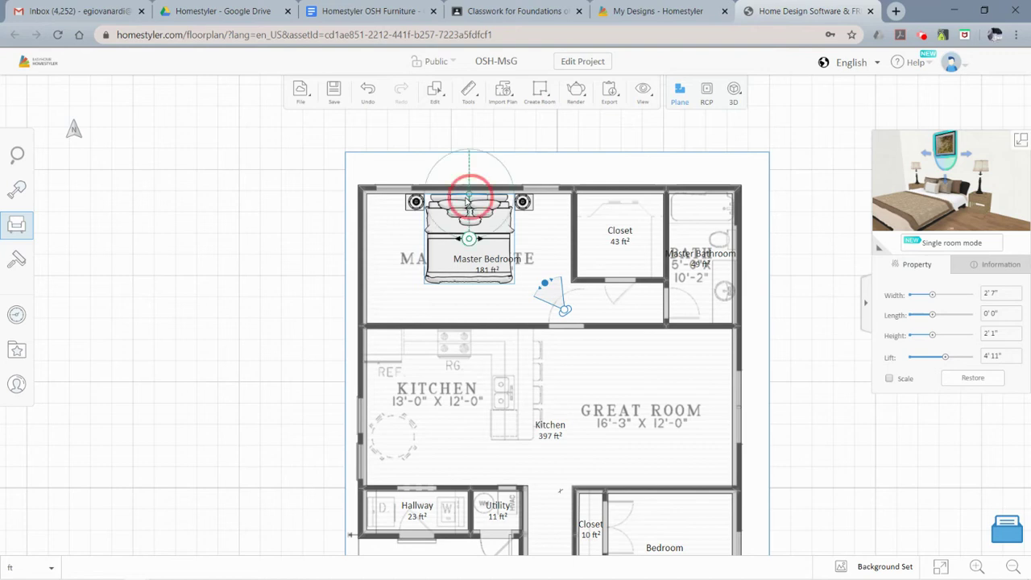
{"action": "left_click", "coordinate": [471, 187]}
{"action": "left_click", "coordinate": [467, 203]}
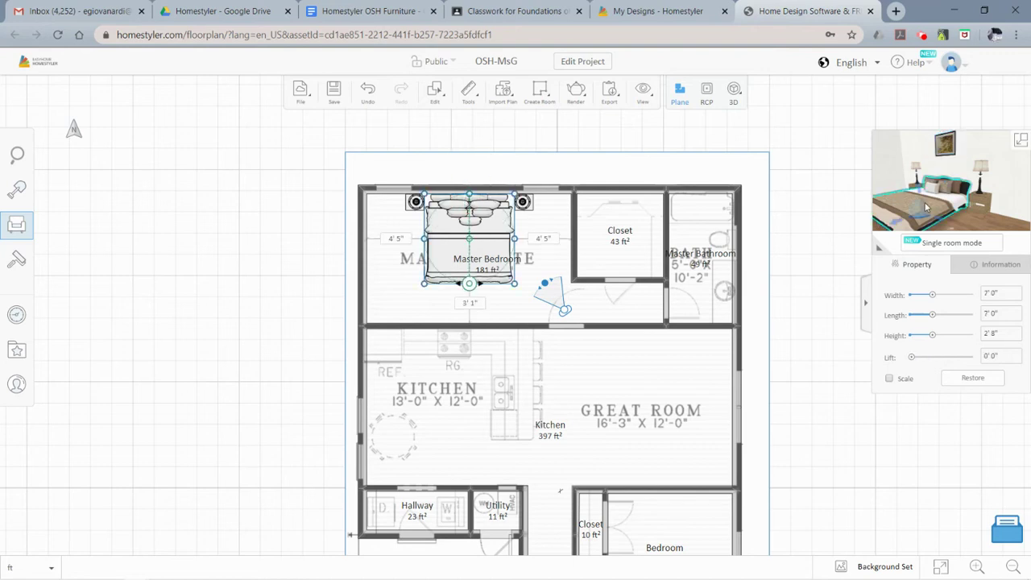
Browse the catalog's general Bedroom items and its Bedroom Accessories category for the master suite.
{"action": "left_click", "coordinate": [17, 224]}
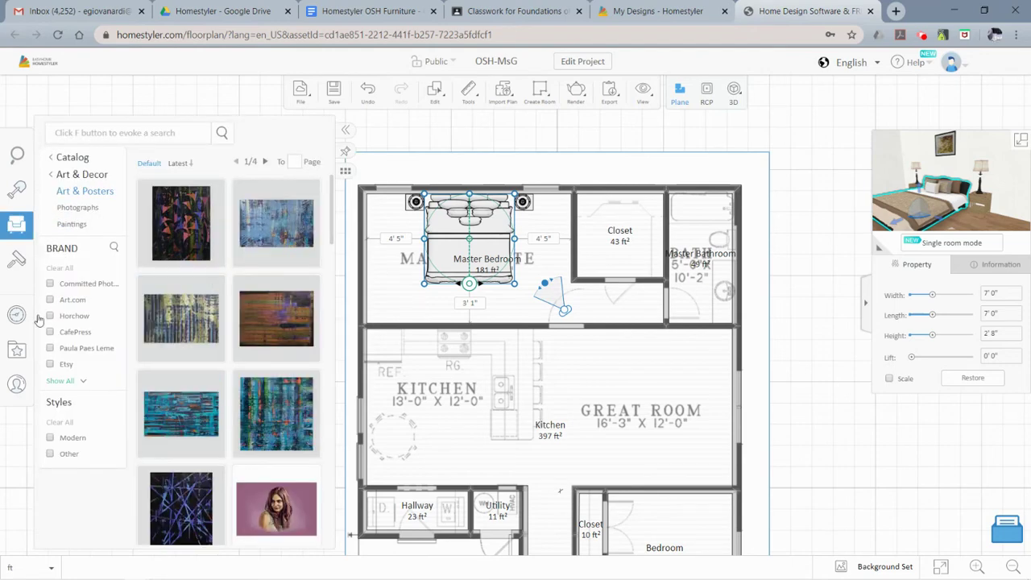
{"action": "left_click", "coordinate": [71, 157]}
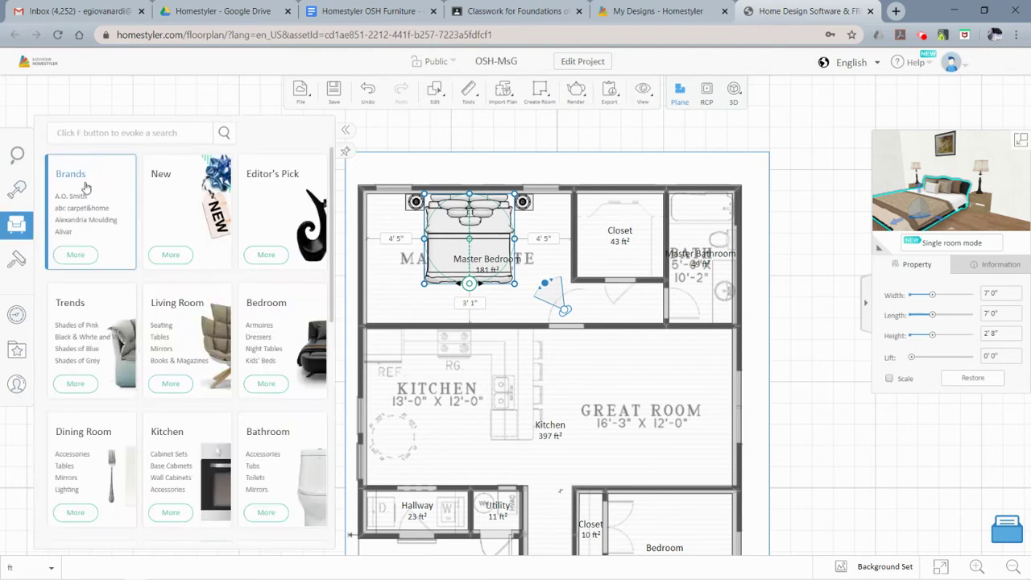
{"action": "left_click", "coordinate": [272, 386]}
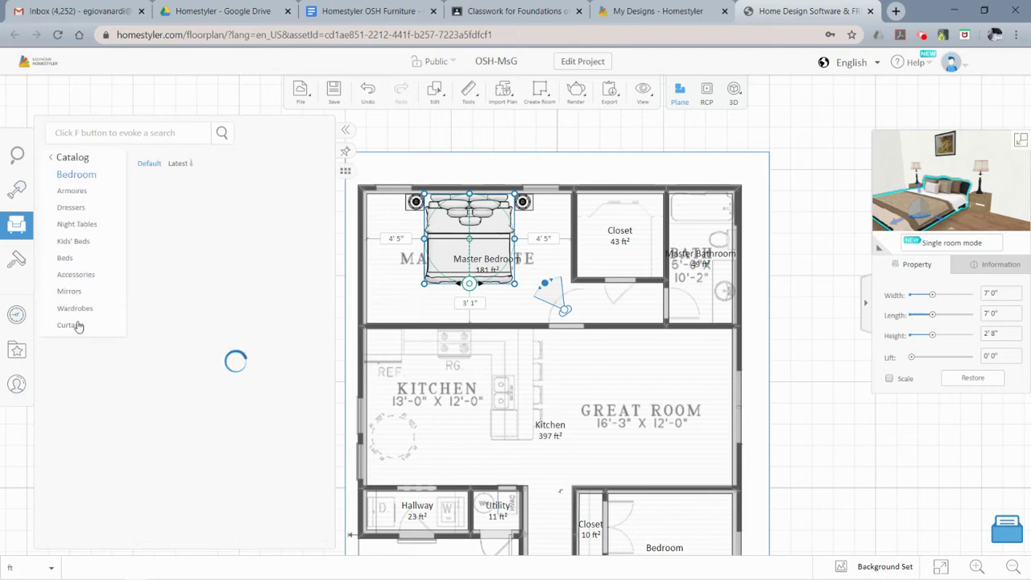
{"action": "mouse_move", "coordinate": [205, 402]}
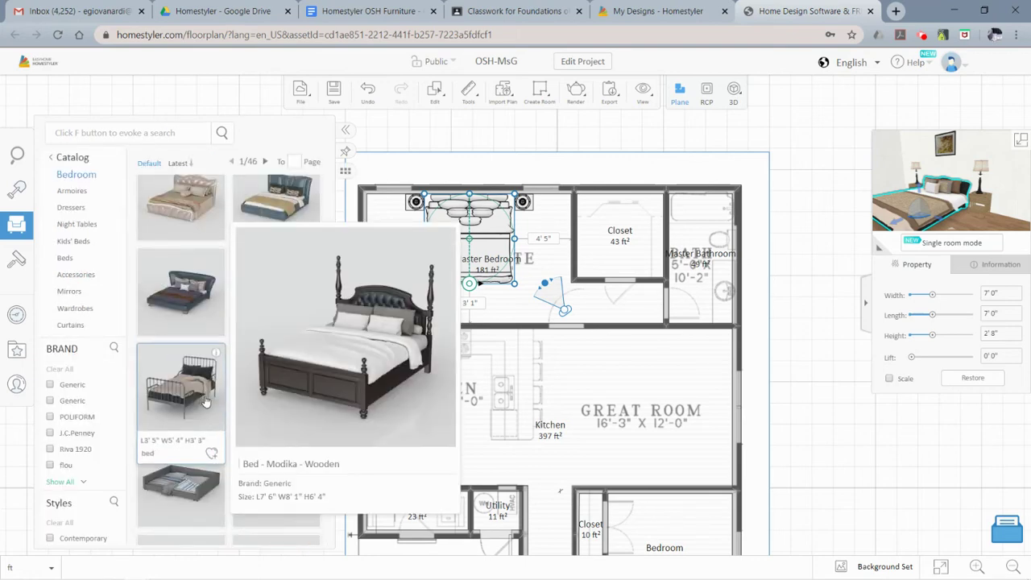
{"action": "scroll", "coordinate": [205, 401], "scroll_direction": "down", "scroll_amount": 6}
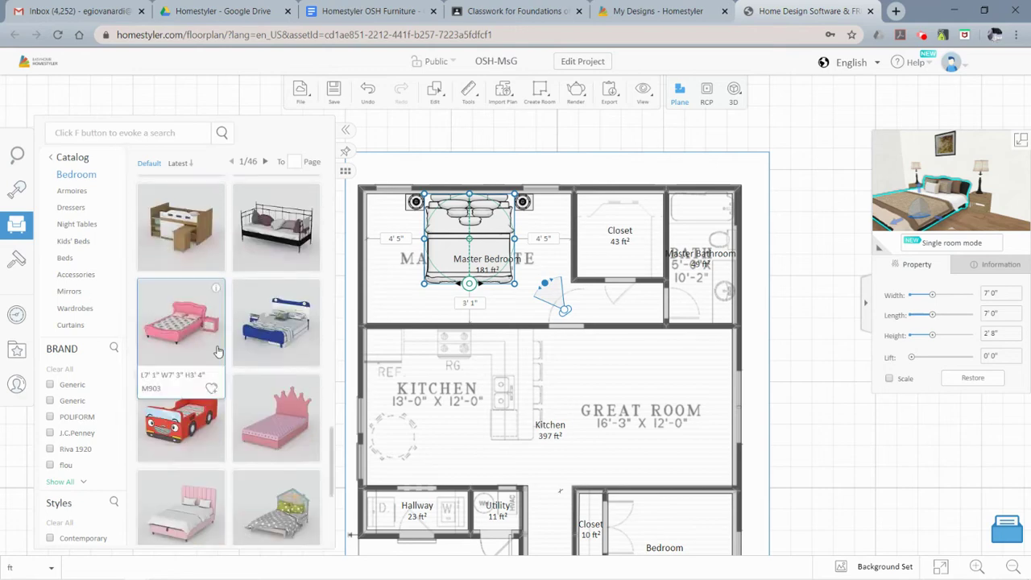
{"action": "scroll", "coordinate": [218, 352], "scroll_direction": "up", "scroll_amount": 10}
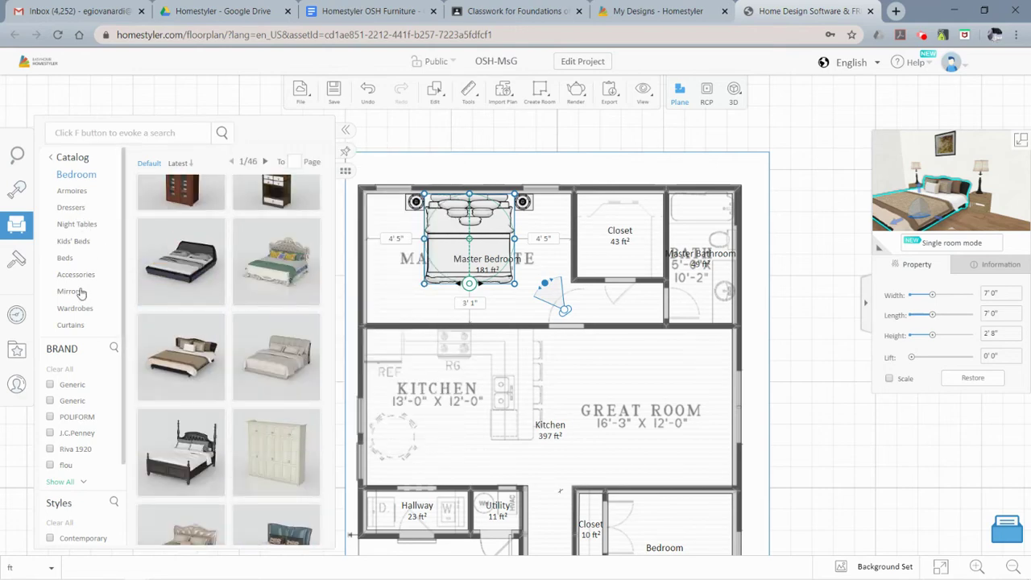
{"action": "left_click", "coordinate": [75, 278]}
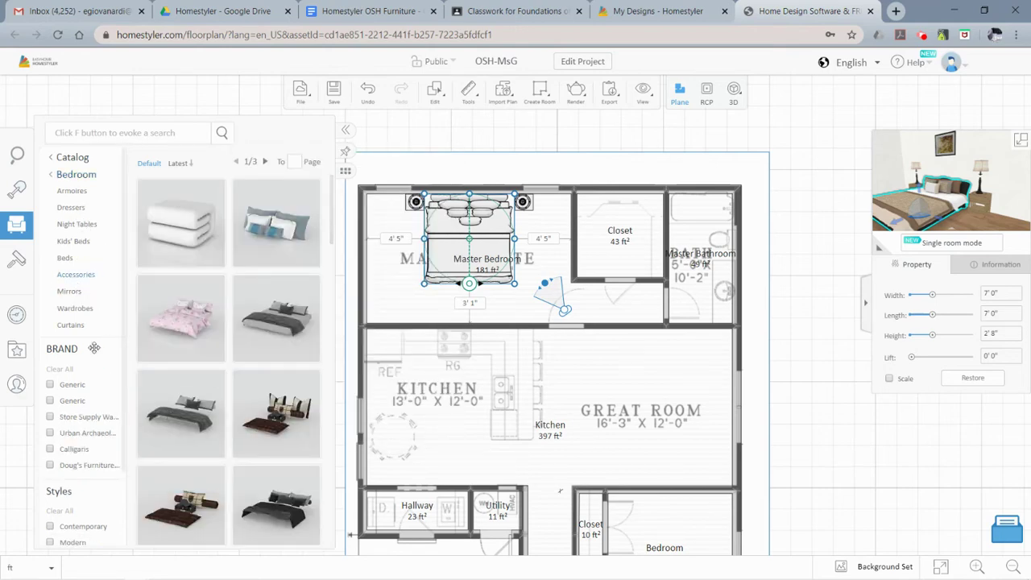
{"action": "scroll", "coordinate": [53, 313], "scroll_direction": "down", "scroll_amount": 1}
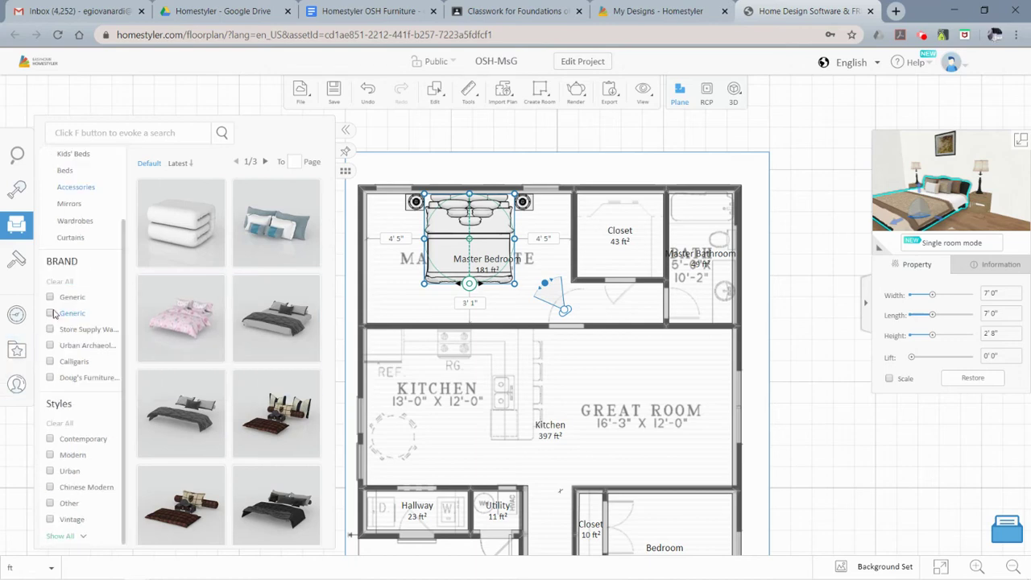
Place full-height curtains from the Bedroom Curtains category along the master suite's upper wall, at the window left of the bed.
{"action": "left_click", "coordinate": [71, 238]}
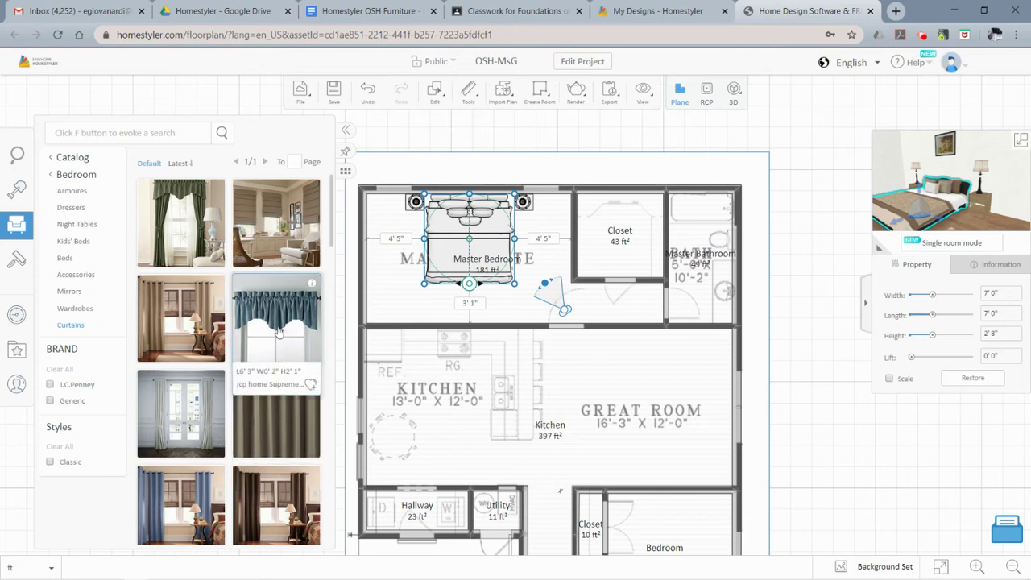
{"action": "scroll", "coordinate": [278, 335], "scroll_direction": "down", "scroll_amount": 4}
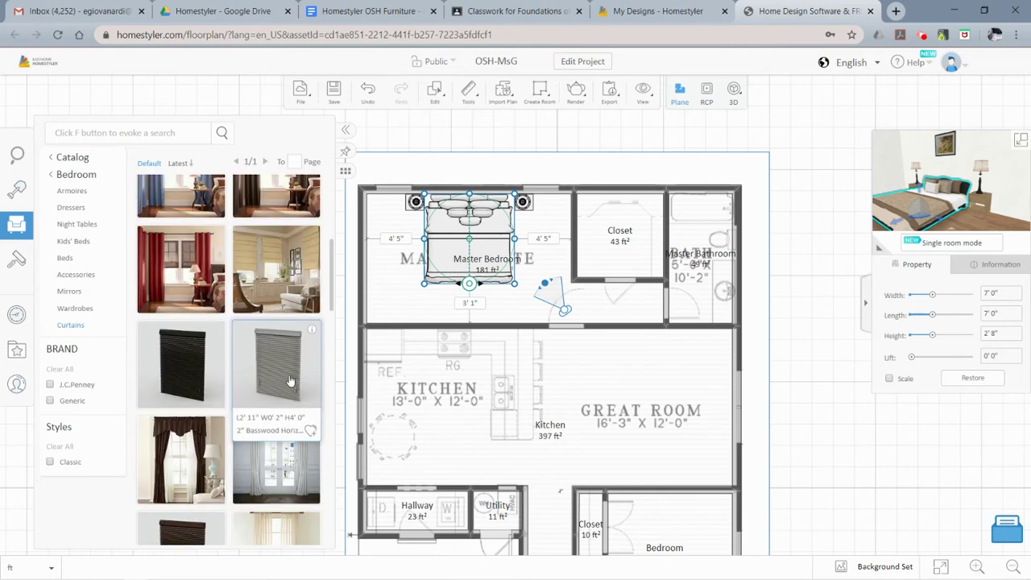
{"action": "scroll", "coordinate": [290, 380], "scroll_direction": "down", "scroll_amount": 2}
{"action": "left_click_drag", "start_coordinate": [286, 380], "coordinate": [413, 197]}
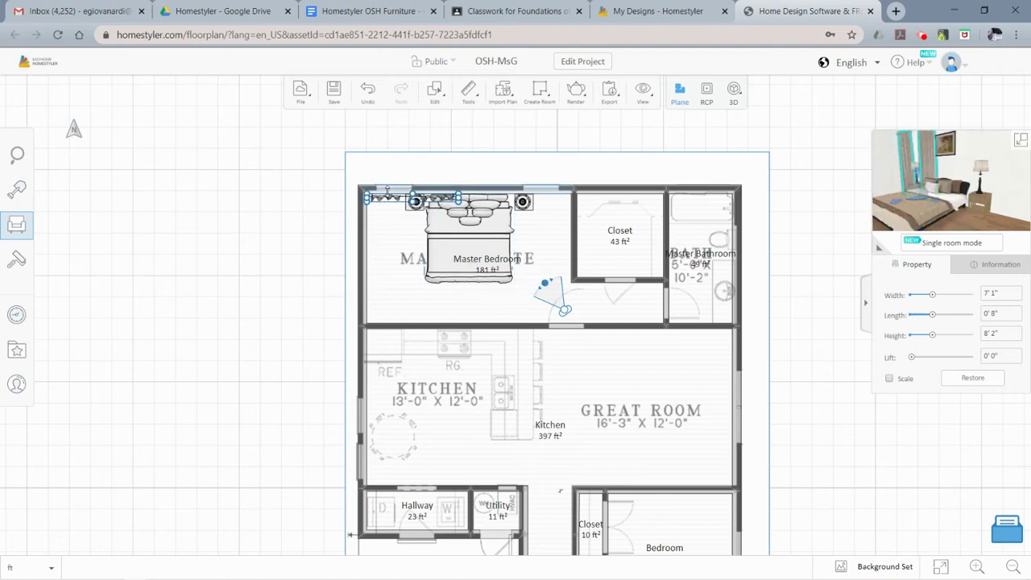
Narrow the curtains to about 4' 5" wide, keeping their outer edge at the room's left corner.
{"action": "left_click", "coordinate": [389, 192]}
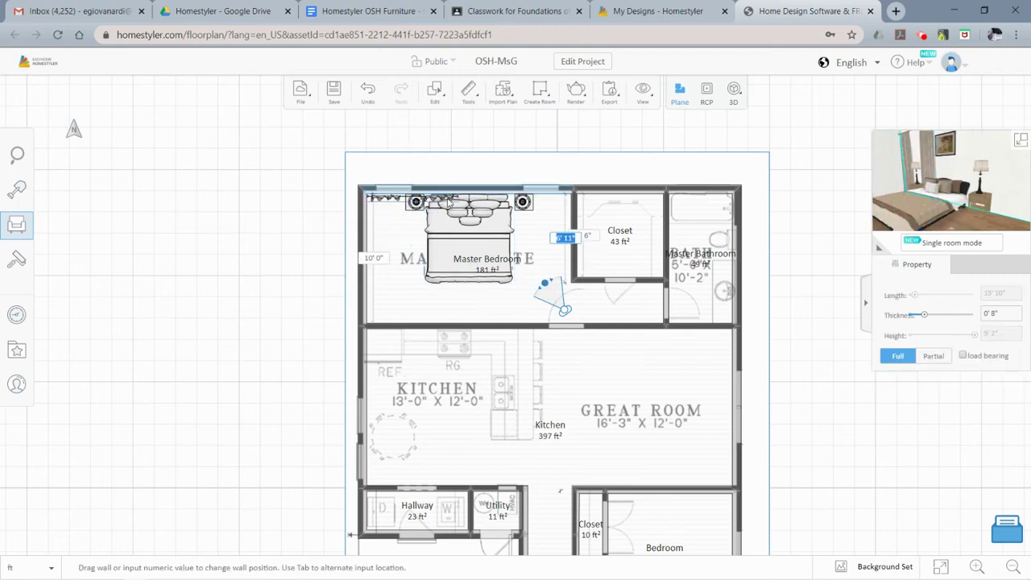
{"action": "left_click", "coordinate": [454, 200]}
{"action": "left_click_drag", "start_coordinate": [458, 197], "coordinate": [423, 194]}
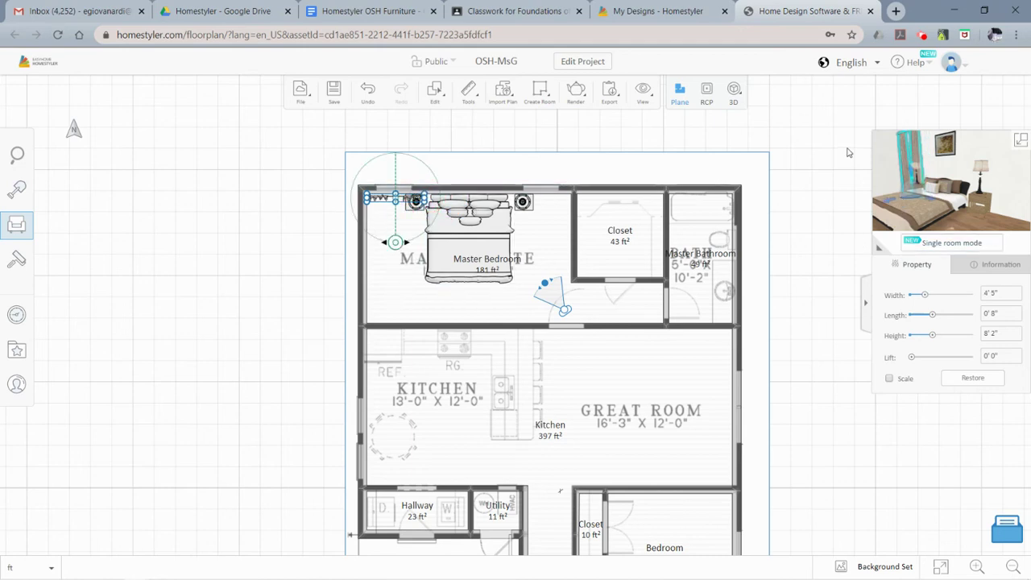
Reposition the preview camera near the master suite's lower wall, below the foot of the bed, and clear the curtain selection.
{"action": "mouse_move", "coordinate": [571, 311]}
{"action": "left_mouse_down"}
{"action": "mouse_move", "coordinate": [437, 313]}
{"action": "mouse_move", "coordinate": [421, 292]}
{"action": "mouse_move", "coordinate": [483, 296]}
{"action": "left_mouse_up"}
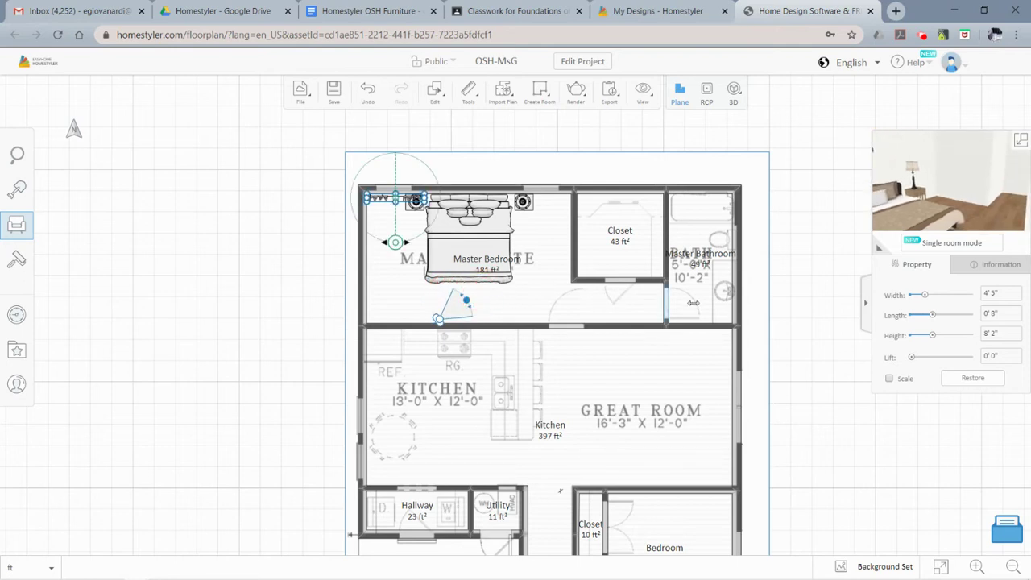
{"action": "left_click", "coordinate": [294, 230]}
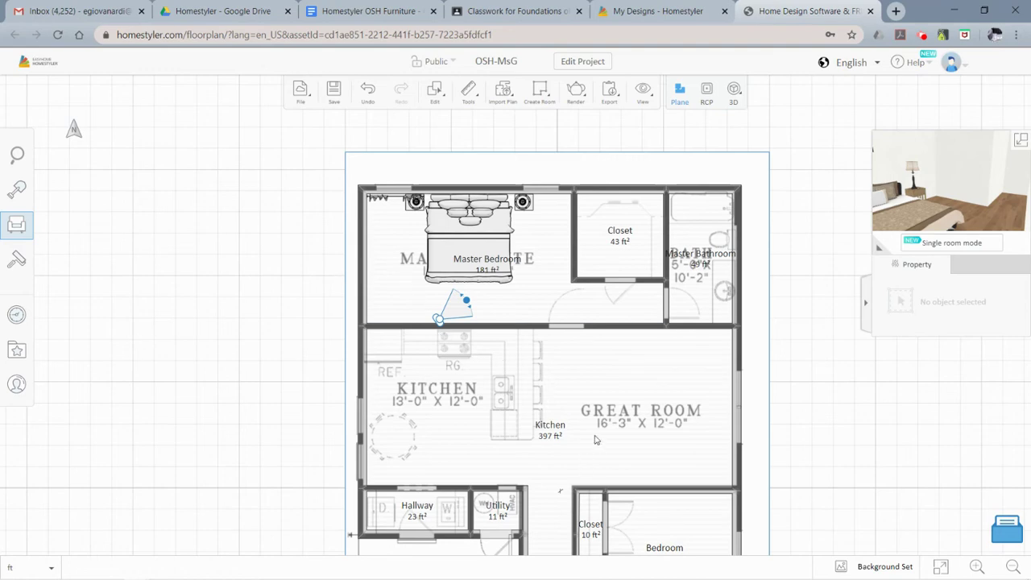
Look over the remaining rooms of the floor plan, from the kitchen and great room to the carport and Bedroom 3.
{"action": "scroll", "coordinate": [622, 393], "scroll_direction": "down", "scroll_amount": 1}
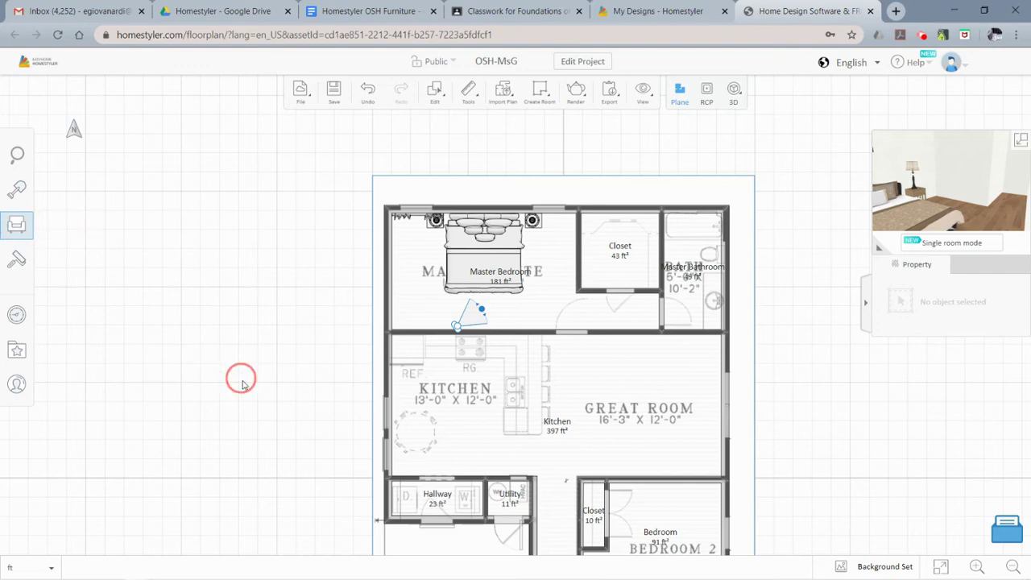
{"action": "scroll", "coordinate": [266, 403], "scroll_direction": "down", "scroll_amount": 1}
{"action": "left_click_drag", "start_coordinate": [270, 408], "coordinate": [252, 276]}
{"action": "scroll", "coordinate": [279, 370], "scroll_direction": "down", "scroll_amount": 1}
{"action": "scroll", "coordinate": [283, 407], "scroll_direction": "down", "scroll_amount": 1}
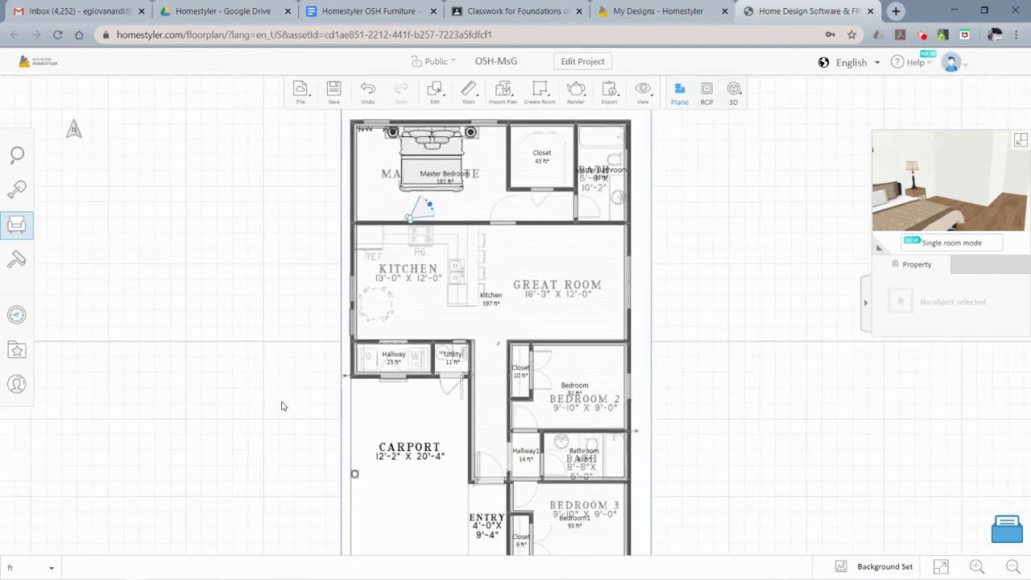
{"action": "left_click_drag", "start_coordinate": [283, 407], "coordinate": [289, 369]}
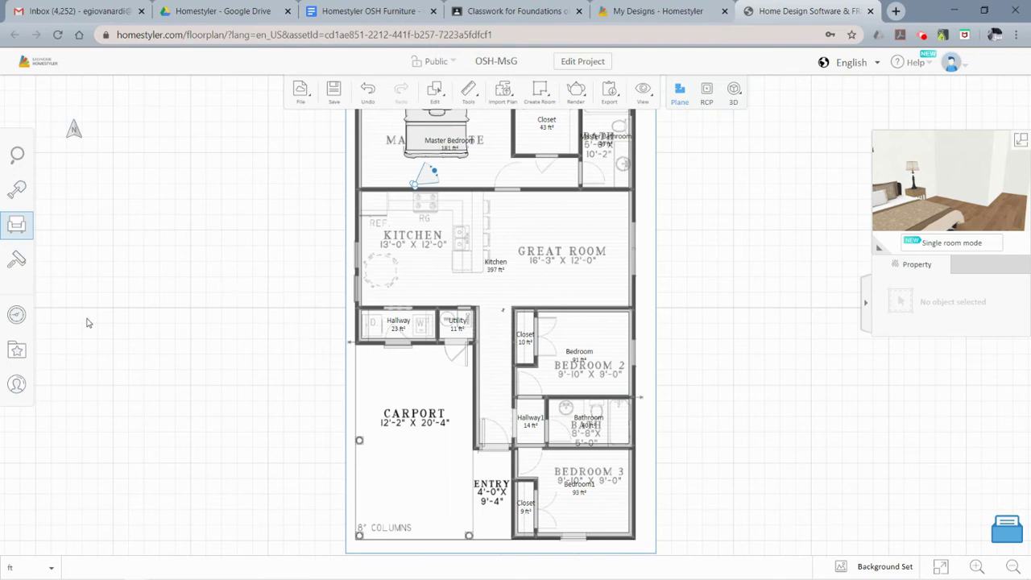
{"action": "scroll", "coordinate": [601, 453], "scroll_direction": "up", "scroll_amount": 6}
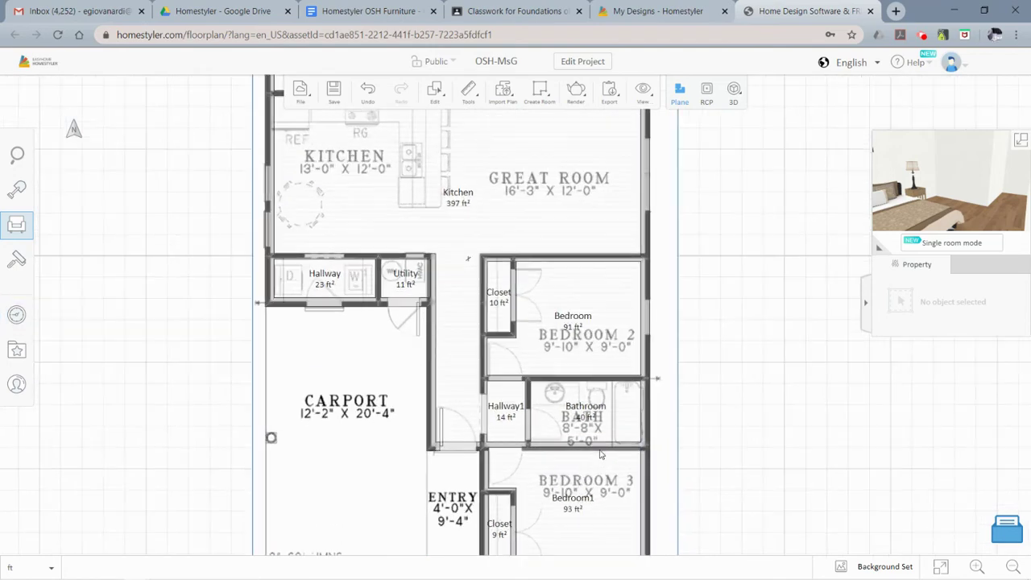
{"action": "scroll", "coordinate": [396, 384], "scroll_direction": "down", "scroll_amount": 5}
{"action": "left_click_drag", "start_coordinate": [300, 275], "coordinate": [322, 326]}
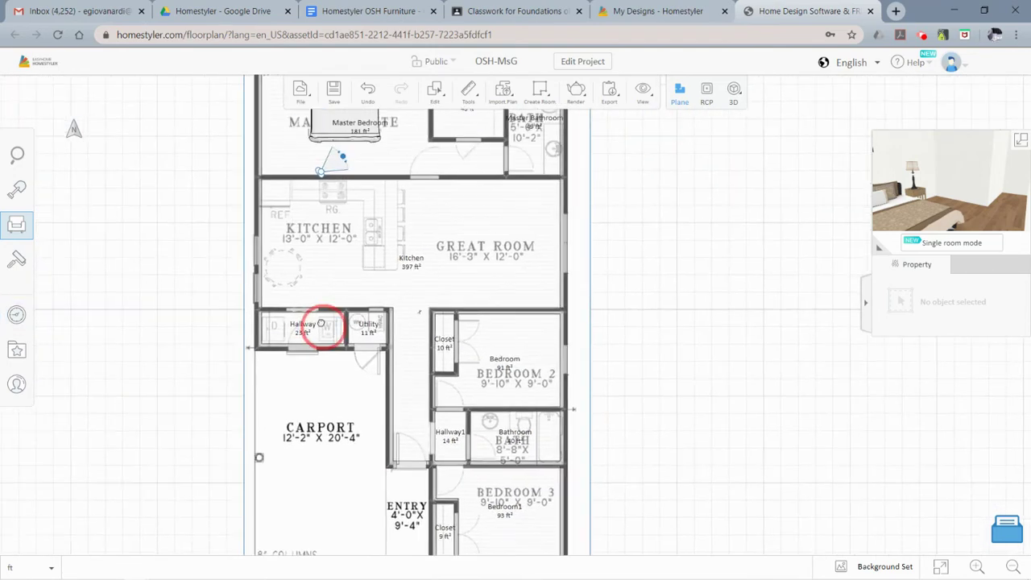
{"action": "left_click_drag", "start_coordinate": [473, 172], "coordinate": [466, 249]}
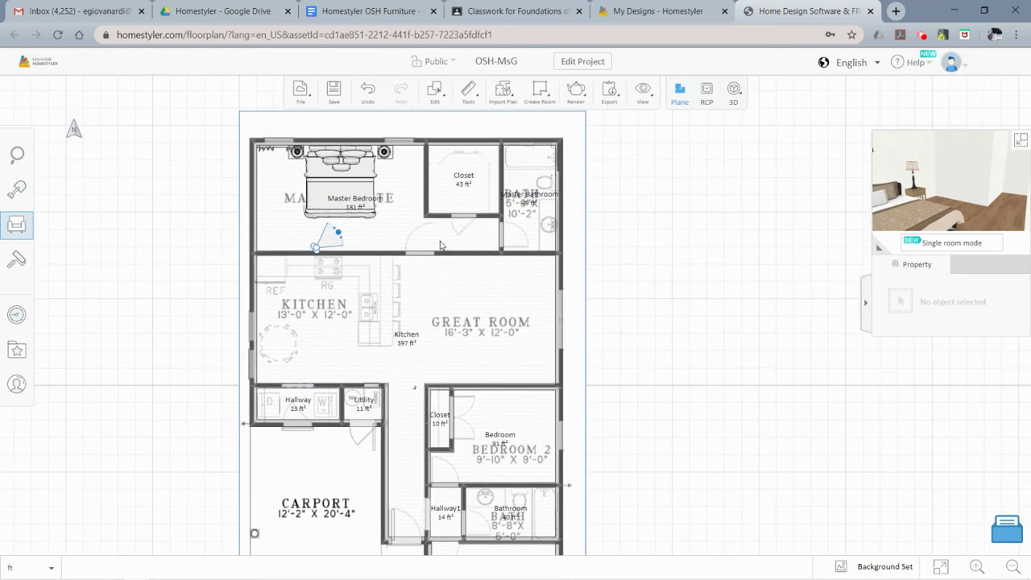
Move the preview camera into the master bathroom and open the catalog's Bathroom Toilets category.
{"action": "mouse_move", "coordinate": [314, 248]}
{"action": "left_mouse_down"}
{"action": "mouse_move", "coordinate": [489, 226]}
{"action": "mouse_move", "coordinate": [508, 225]}
{"action": "mouse_move", "coordinate": [508, 238]}
{"action": "left_mouse_up"}
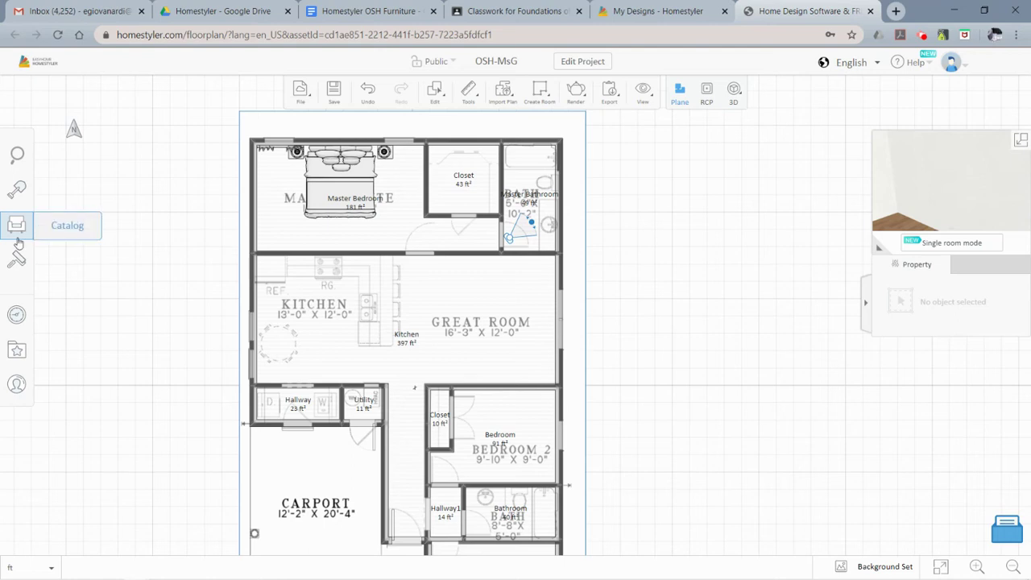
{"action": "left_click", "coordinate": [51, 223]}
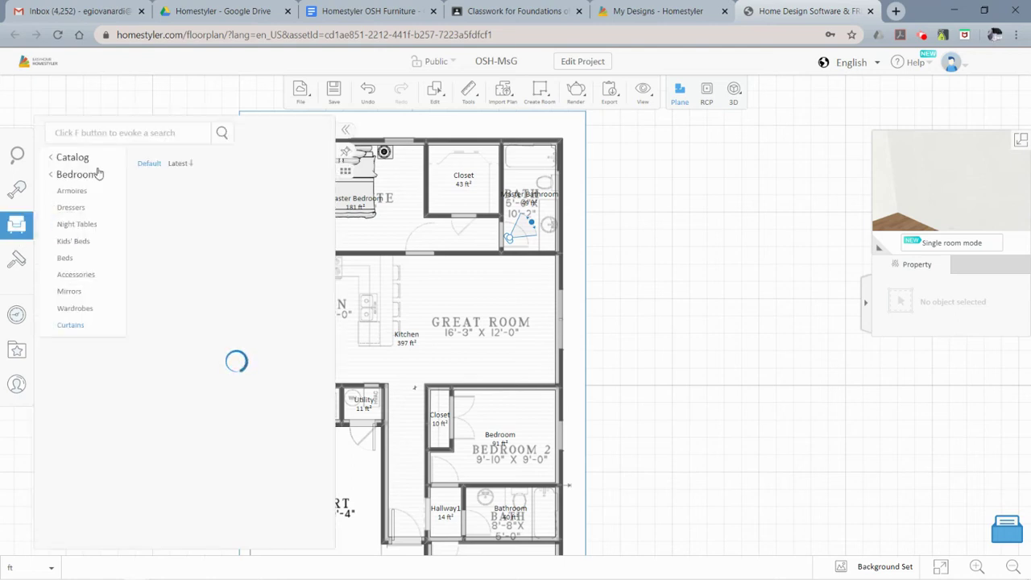
{"action": "left_click", "coordinate": [71, 161]}
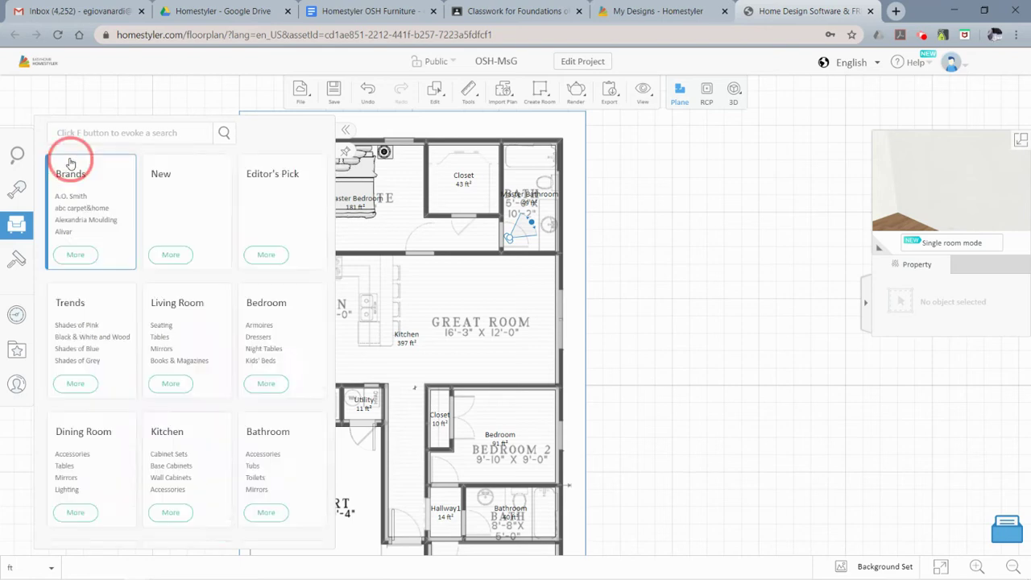
{"action": "scroll", "coordinate": [145, 401], "scroll_direction": "down", "scroll_amount": 1}
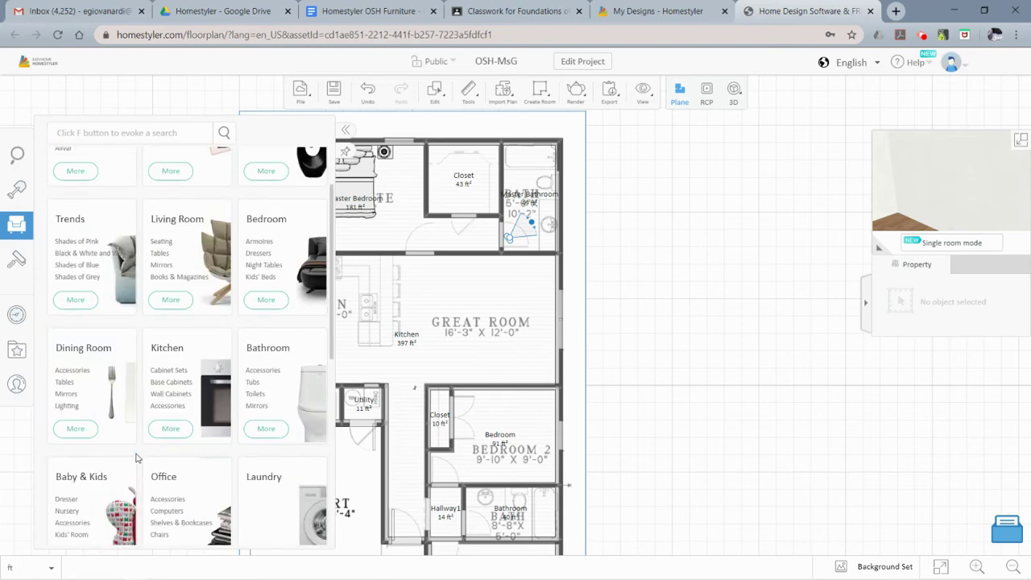
{"action": "left_click", "coordinate": [255, 394]}
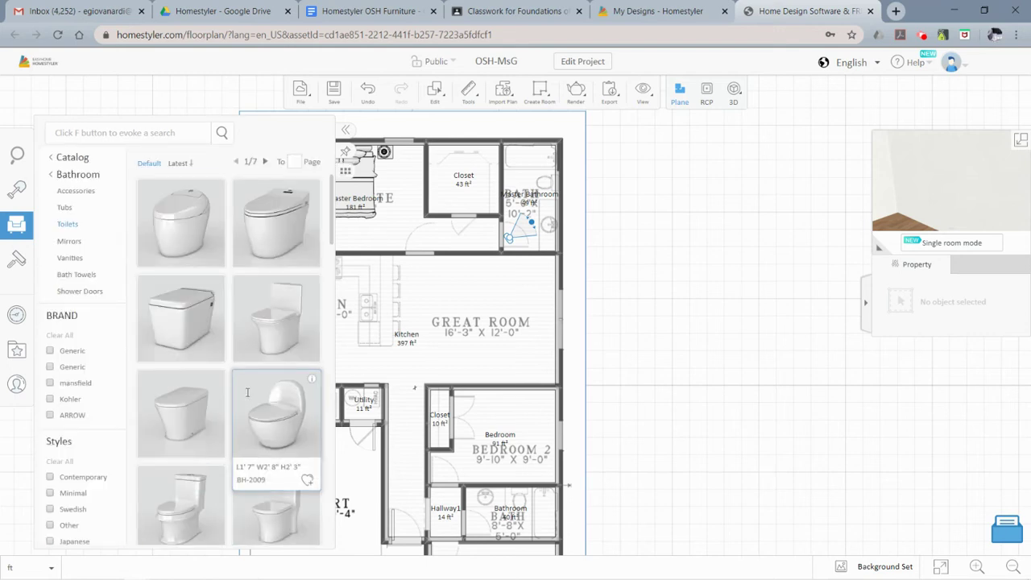
Place a toilet on the plan's toilet symbol against the master bathroom's outer wall, about 2' 11" from the upper wall.
{"action": "scroll", "coordinate": [240, 401], "scroll_direction": "down", "scroll_amount": 3}
{"action": "scroll", "coordinate": [201, 451], "scroll_direction": "down", "scroll_amount": 5}
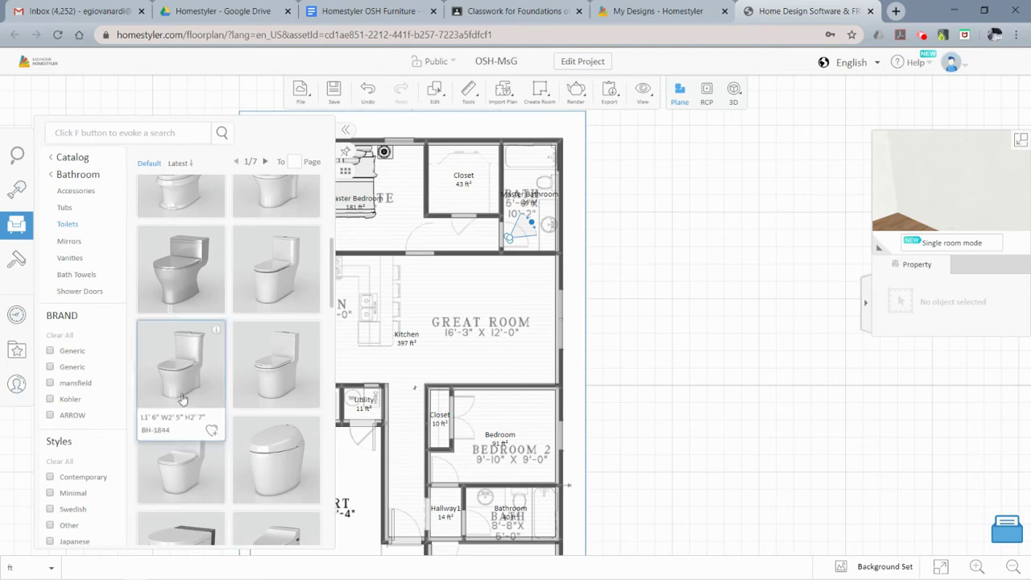
{"action": "scroll", "coordinate": [286, 415], "scroll_direction": "down", "scroll_amount": 3}
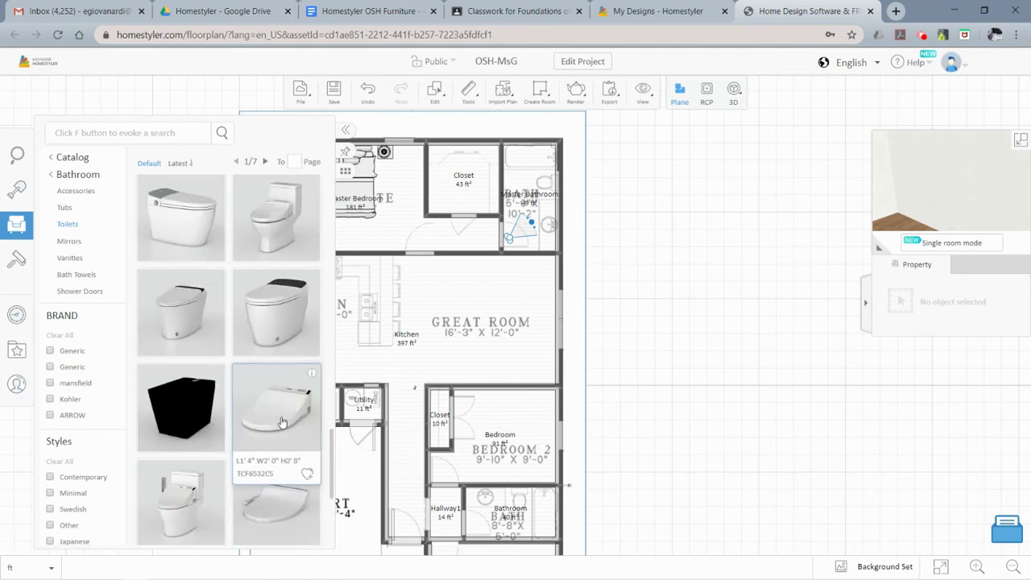
{"action": "scroll", "coordinate": [278, 403], "scroll_direction": "down", "scroll_amount": 3}
{"action": "left_click_drag", "start_coordinate": [183, 381], "coordinate": [548, 184]}
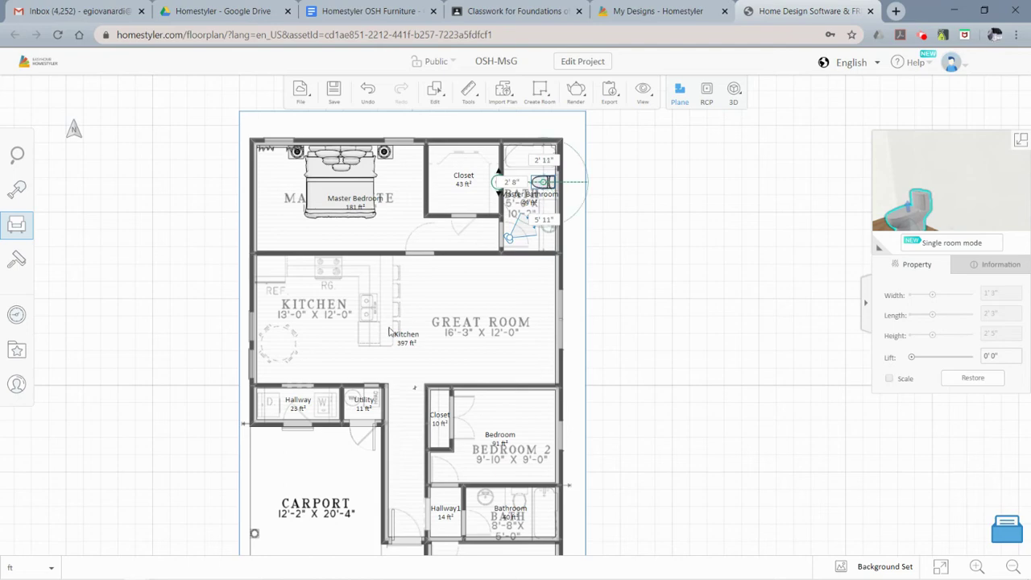
Place the blue single-sink vanity from the Bathroom Vanities category on the master bathroom's sink symbol, along the outer wall below the toilet.
{"action": "scroll", "coordinate": [548, 200], "scroll_direction": "up", "scroll_amount": 3}
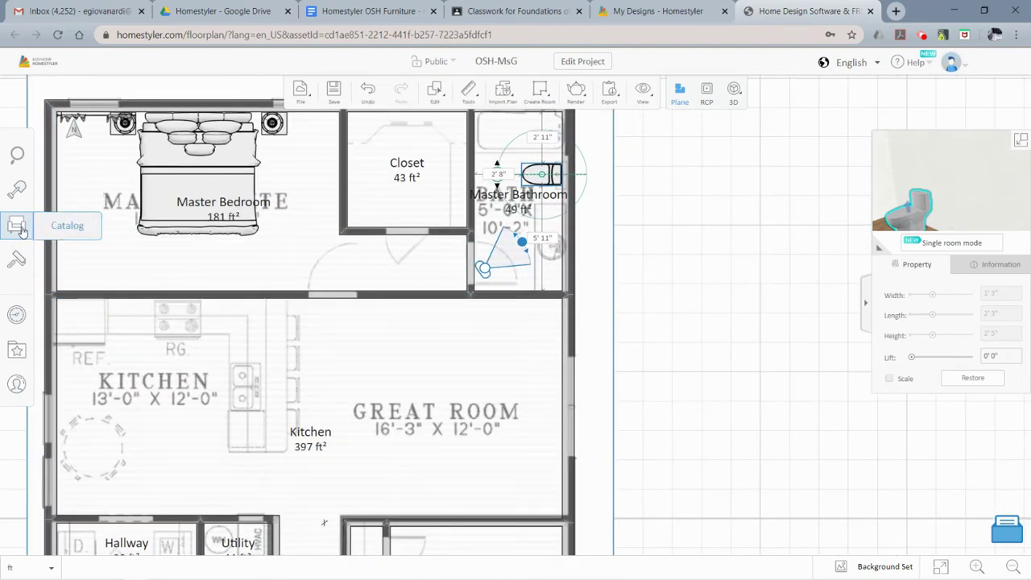
{"action": "left_click", "coordinate": [58, 229]}
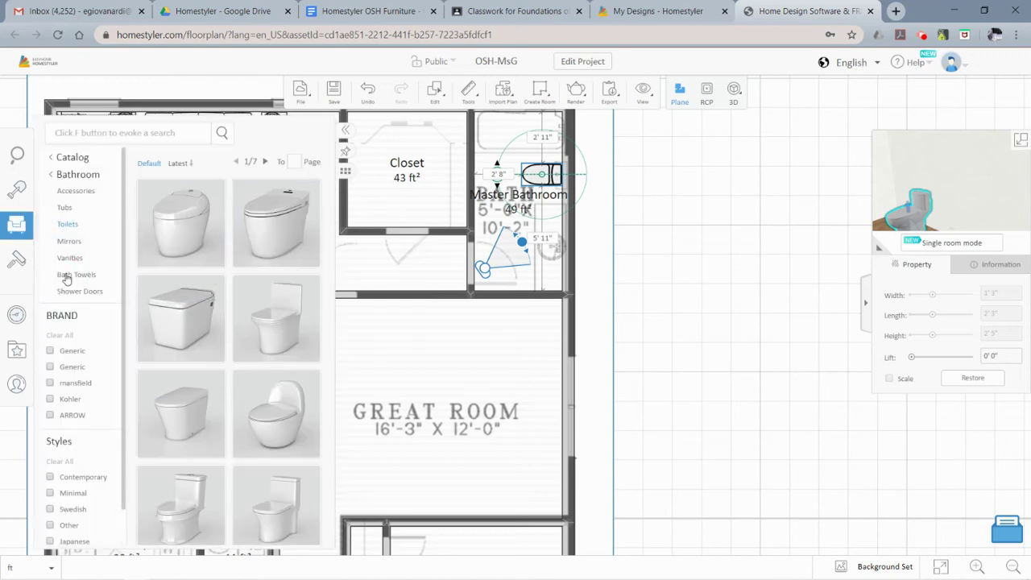
{"action": "left_click", "coordinate": [69, 258]}
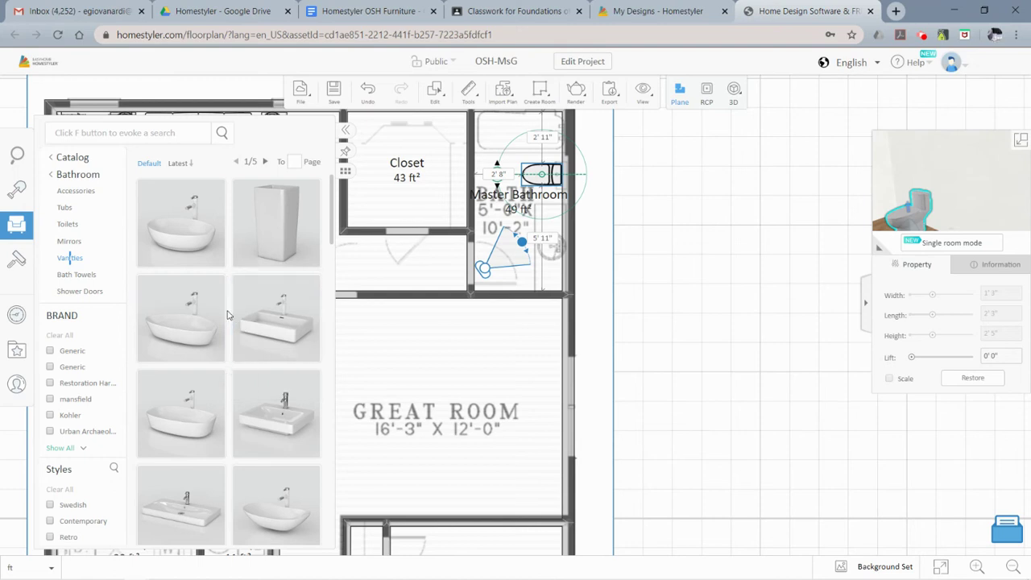
{"action": "scroll", "coordinate": [227, 316], "scroll_direction": "down", "scroll_amount": 5}
{"action": "scroll", "coordinate": [227, 318], "scroll_direction": "down", "scroll_amount": 10}
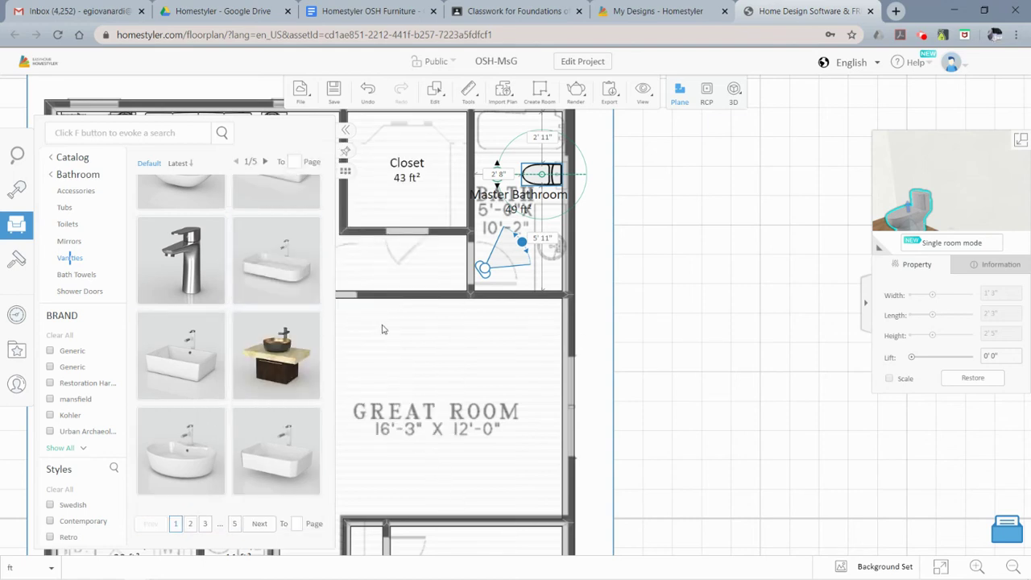
{"action": "left_click", "coordinate": [383, 328]}
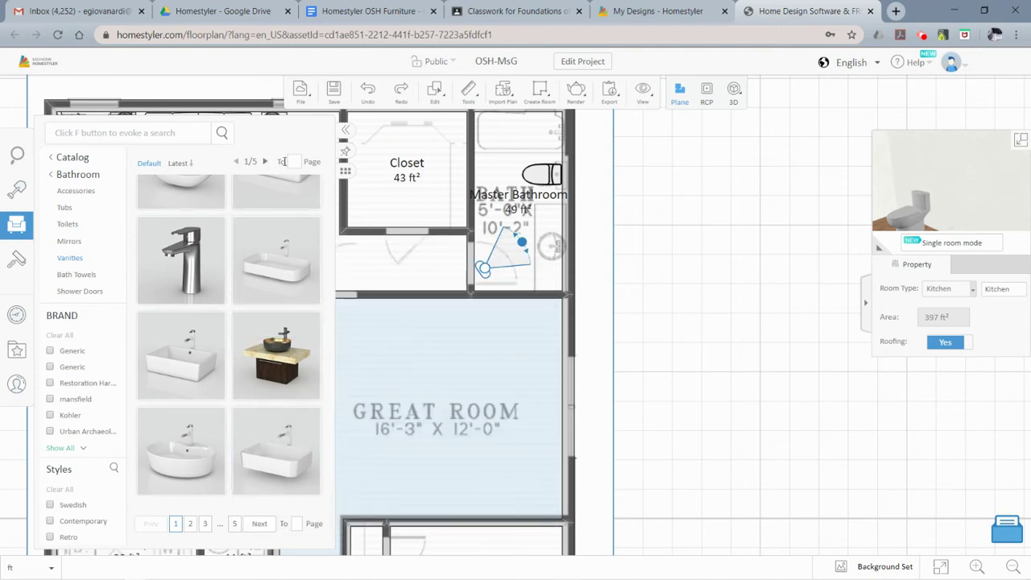
{"action": "left_click", "coordinate": [266, 162]}
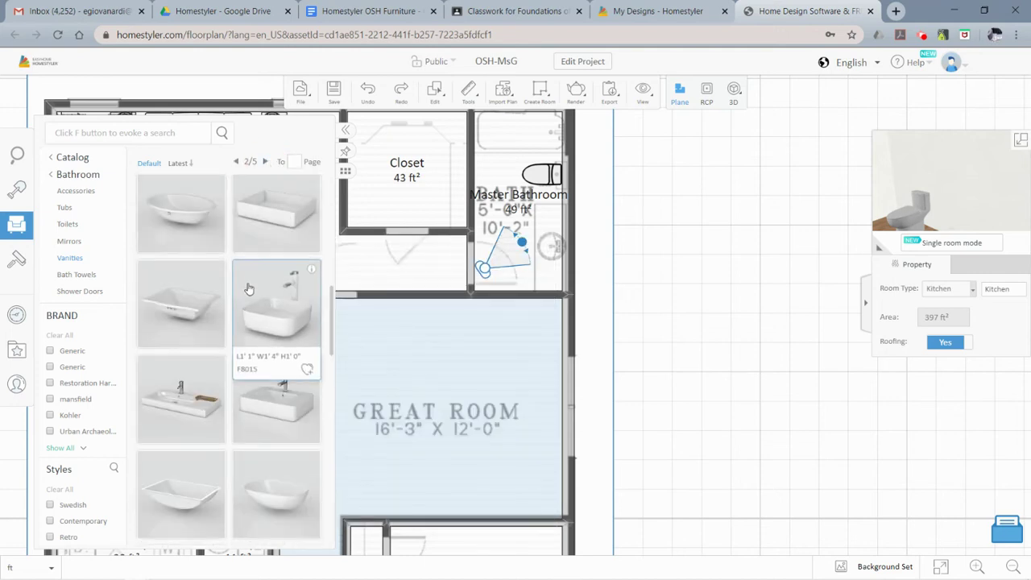
{"action": "scroll", "coordinate": [246, 290], "scroll_direction": "down", "scroll_amount": 2}
{"action": "scroll", "coordinate": [245, 291], "scroll_direction": "down", "scroll_amount": 3}
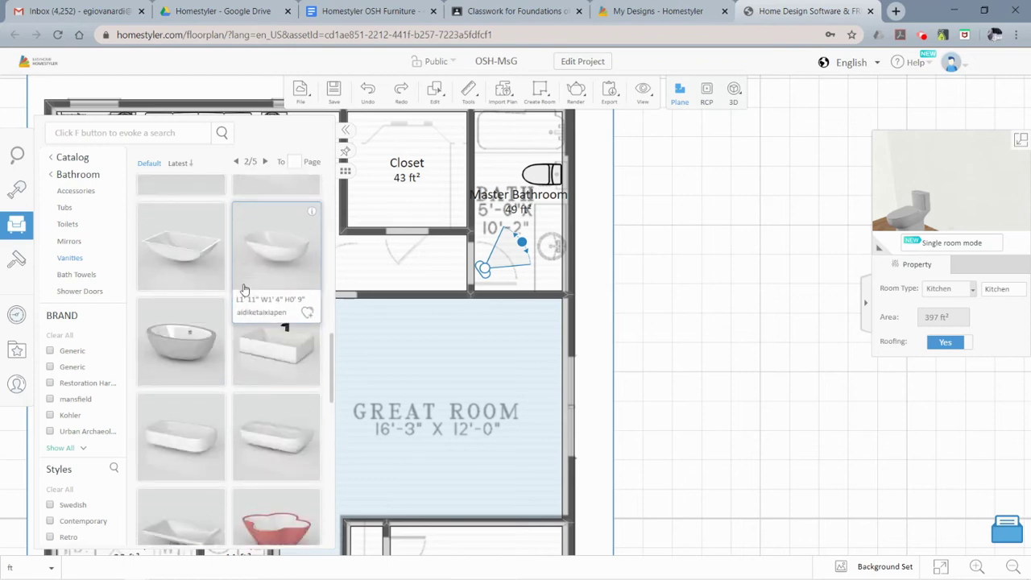
{"action": "scroll", "coordinate": [243, 289], "scroll_direction": "up", "scroll_amount": 5}
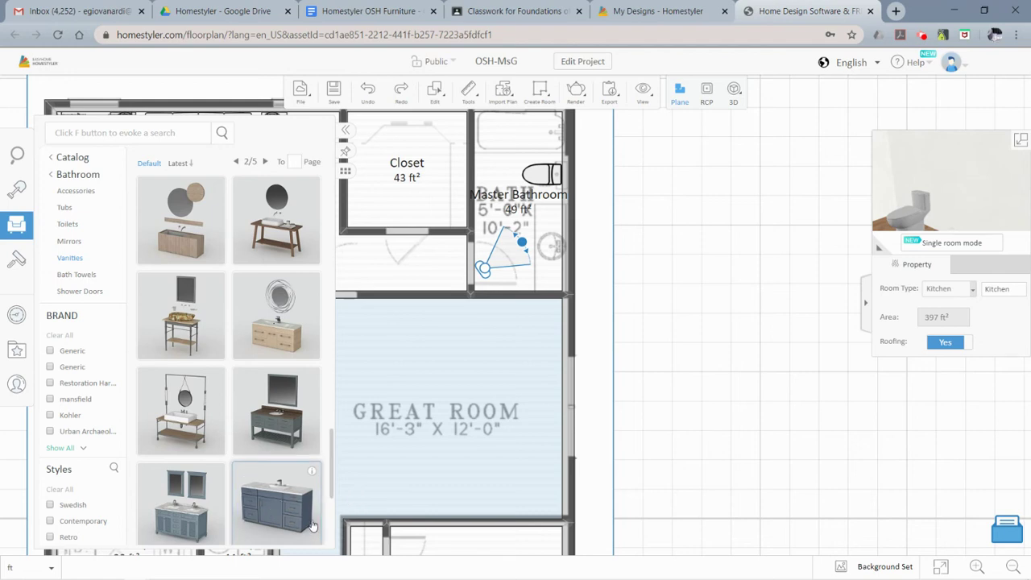
{"action": "left_click", "coordinate": [286, 508]}
{"action": "left_click_drag", "start_coordinate": [609, 216], "coordinate": [554, 251]}
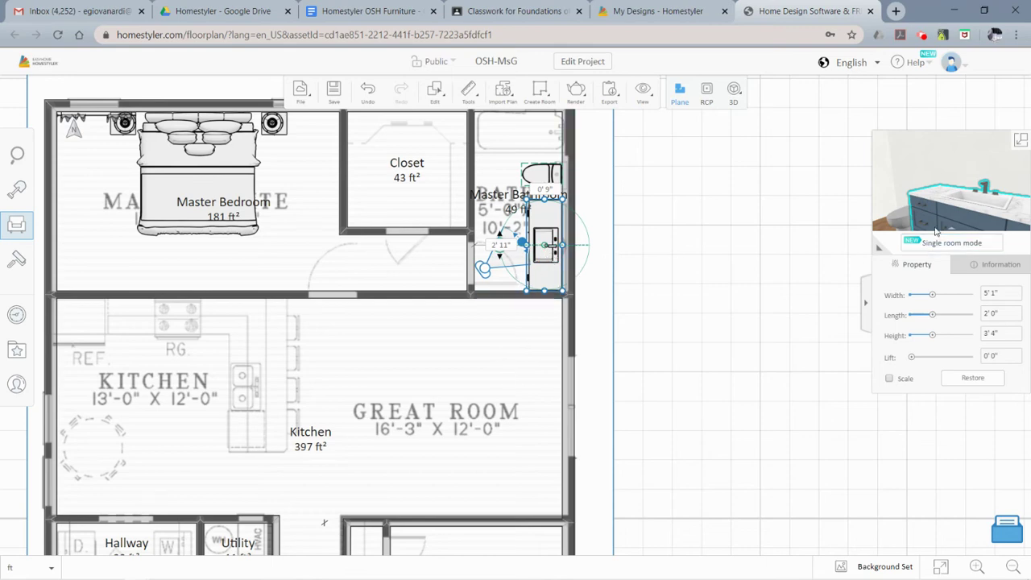
Try the 5' 3" by 2' 11" tub from the Bathroom Tubs category on the tub symbol at the master bathroom's upper wall.
{"action": "left_click", "coordinate": [17, 225]}
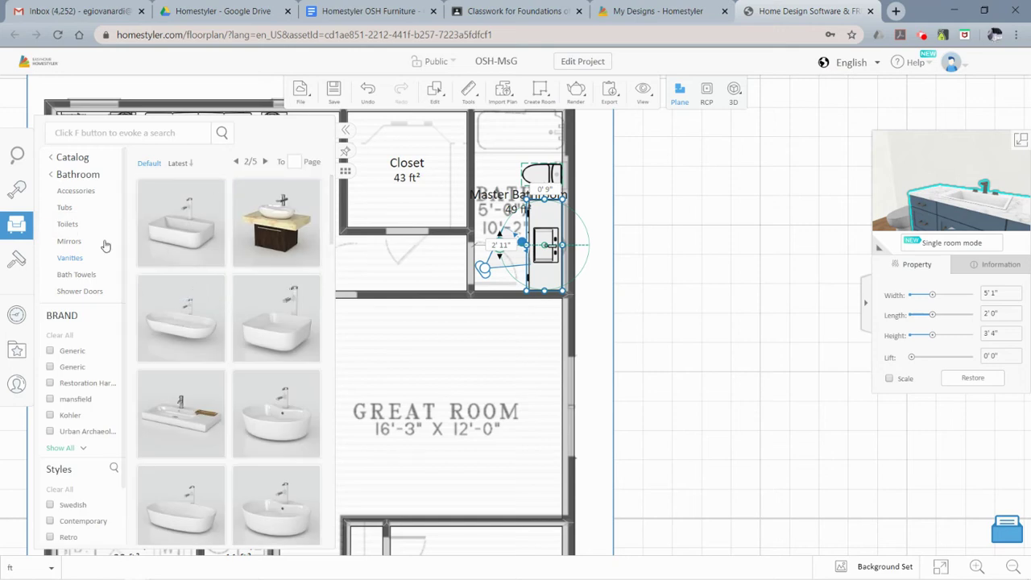
{"action": "left_click", "coordinate": [90, 208]}
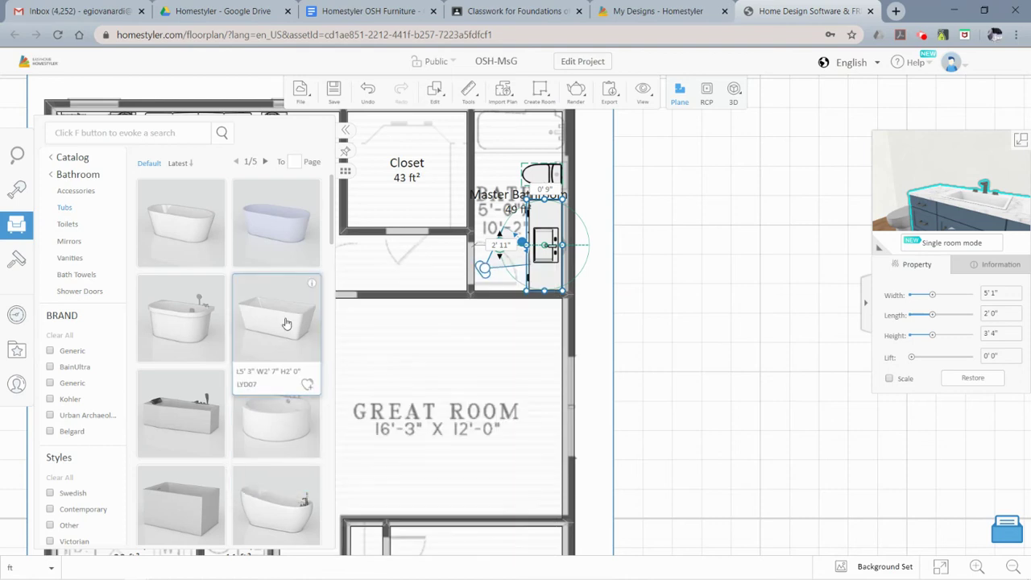
{"action": "scroll", "coordinate": [252, 370], "scroll_direction": "down", "scroll_amount": 4}
{"action": "scroll", "coordinate": [218, 460], "scroll_direction": "down", "scroll_amount": 1}
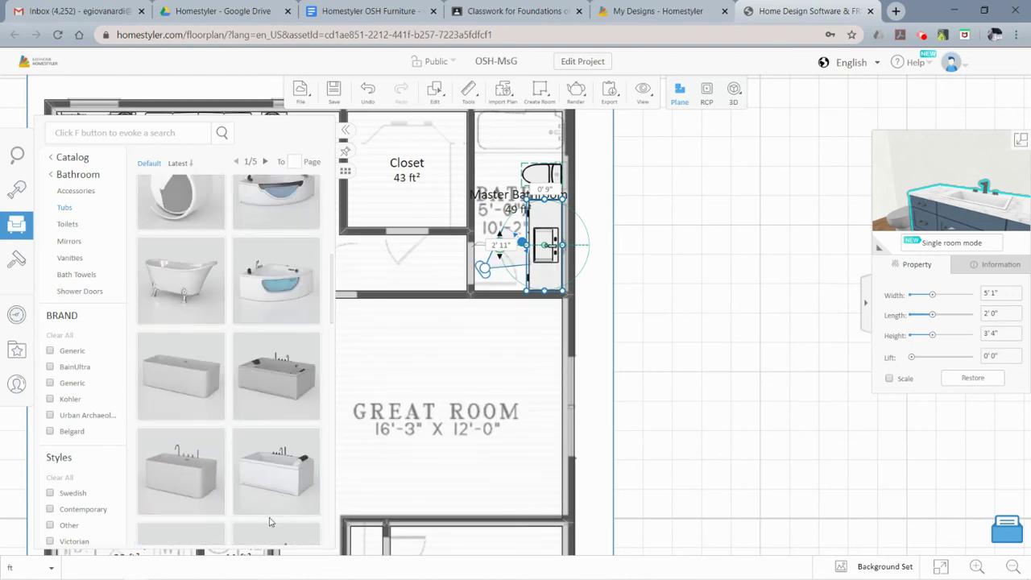
{"action": "left_click_drag", "start_coordinate": [145, 488], "coordinate": [501, 131]}
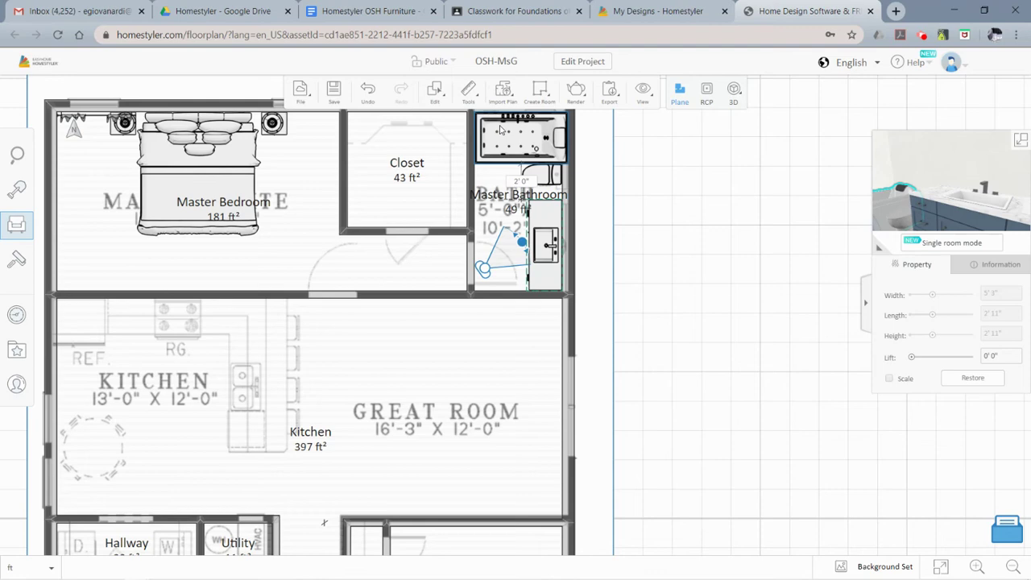
{"action": "left_click_drag", "start_coordinate": [500, 129], "coordinate": [505, 148]}
Delete the 5' 3" by 2' 11" tub from the master bathroom.
{"action": "left_click", "coordinate": [591, 204]}
{"action": "left_click", "coordinate": [521, 152]}
{"action": "scroll", "coordinate": [525, 171], "scroll_direction": "up", "scroll_amount": 1}
{"action": "scroll", "coordinate": [532, 172], "scroll_direction": "down", "scroll_amount": 1}
{"action": "scroll", "coordinate": [533, 172], "scroll_direction": "down", "scroll_amount": 1}
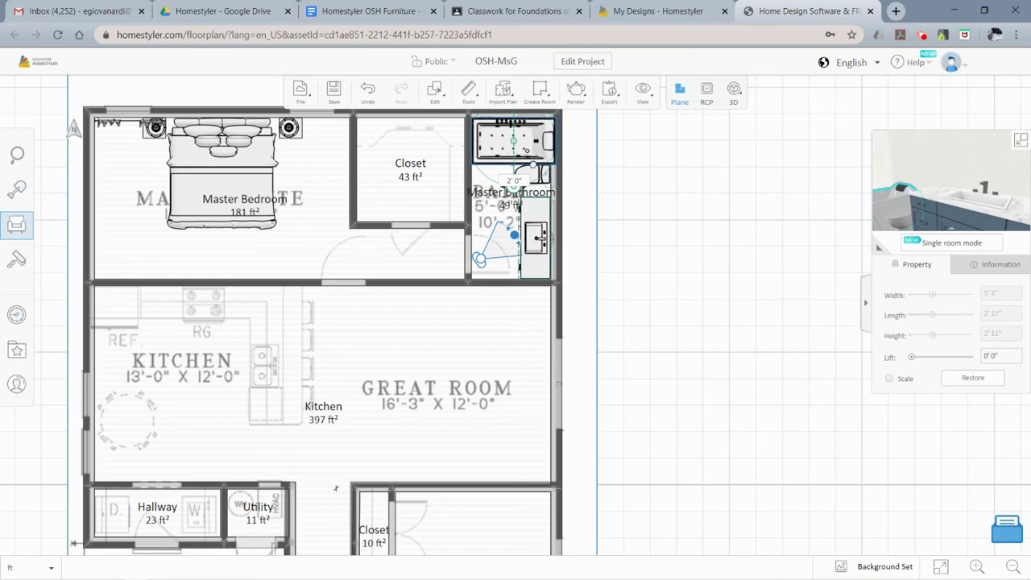
{"action": "key", "text": "Delete"}
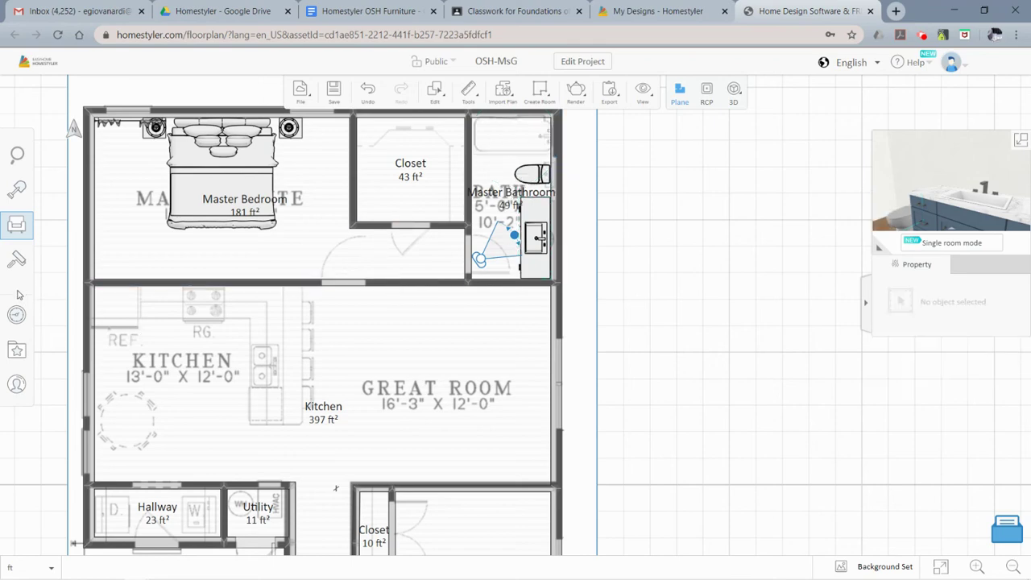
Try the 5' 11" by 2' 8" tub along the master bathroom's upper wall and discard it.
{"action": "left_click", "coordinate": [16, 225]}
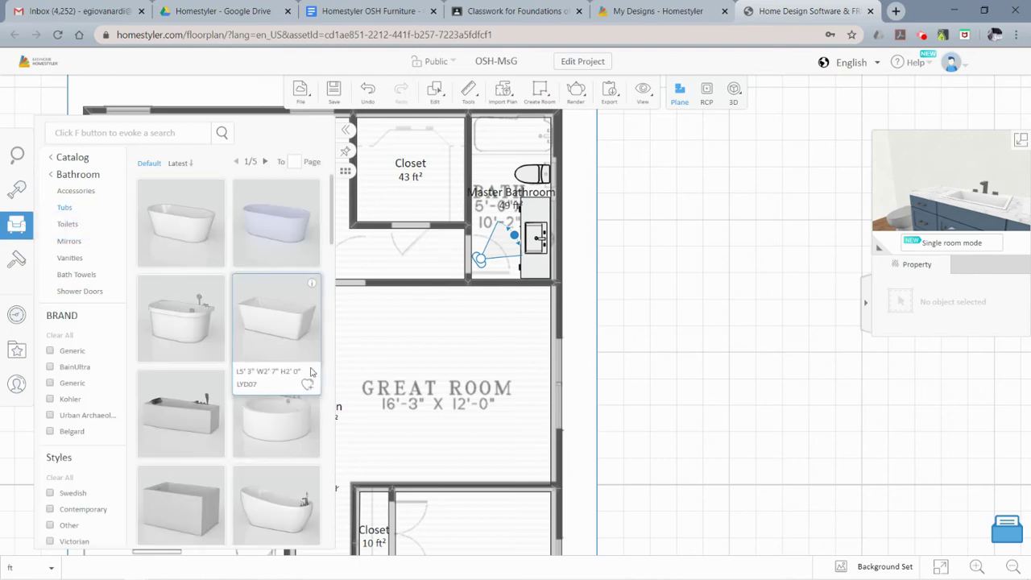
{"action": "scroll", "coordinate": [200, 335], "scroll_direction": "down", "scroll_amount": 1}
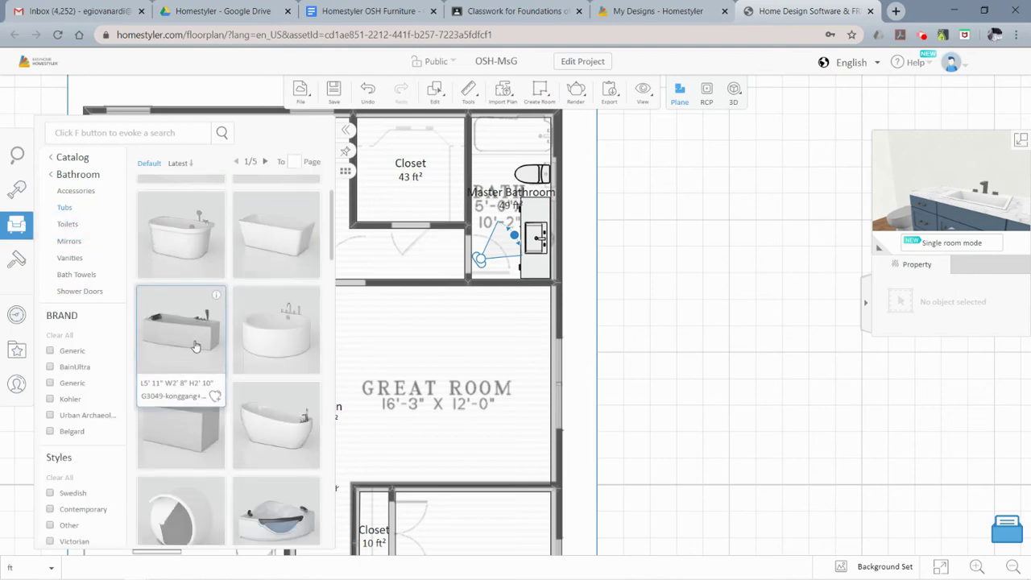
{"action": "left_click", "coordinate": [192, 348]}
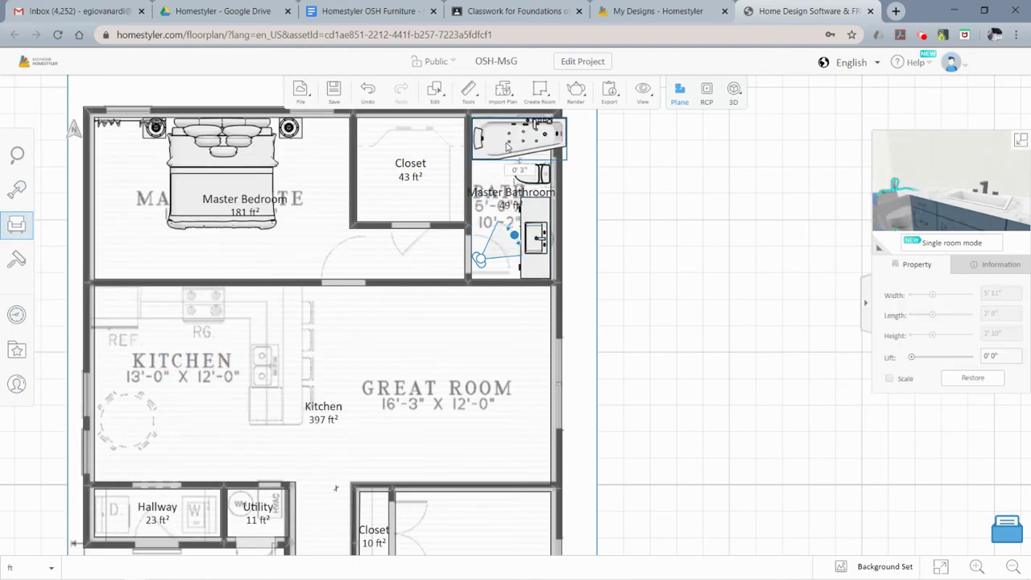
{"action": "left_click", "coordinate": [508, 145]}
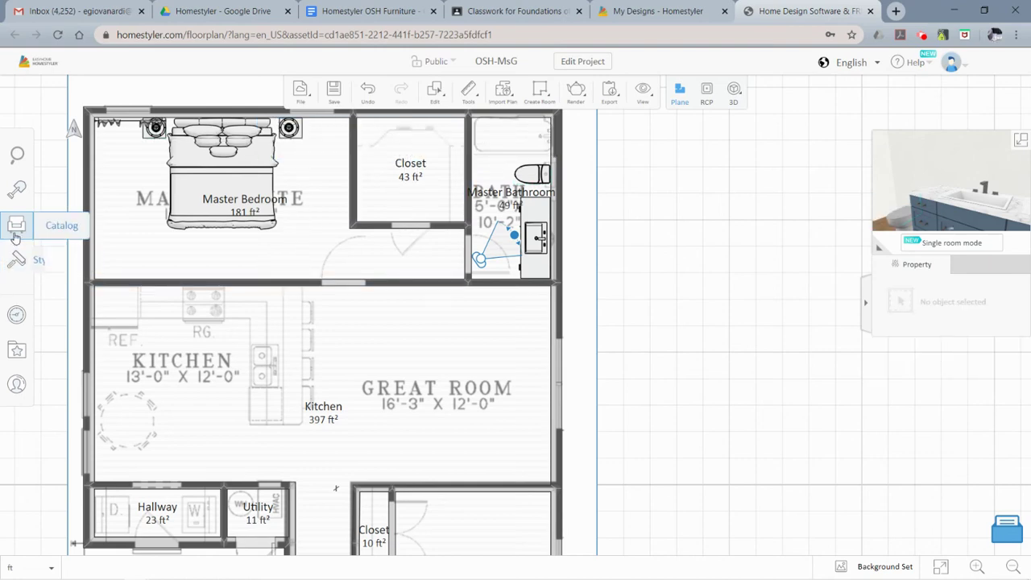
Try the rectangular 5' 8" by 2' 6" tub along the master bathroom's upper wall and remove it.
{"action": "left_click", "coordinate": [49, 233]}
{"action": "scroll", "coordinate": [278, 464], "scroll_direction": "down", "scroll_amount": 1}
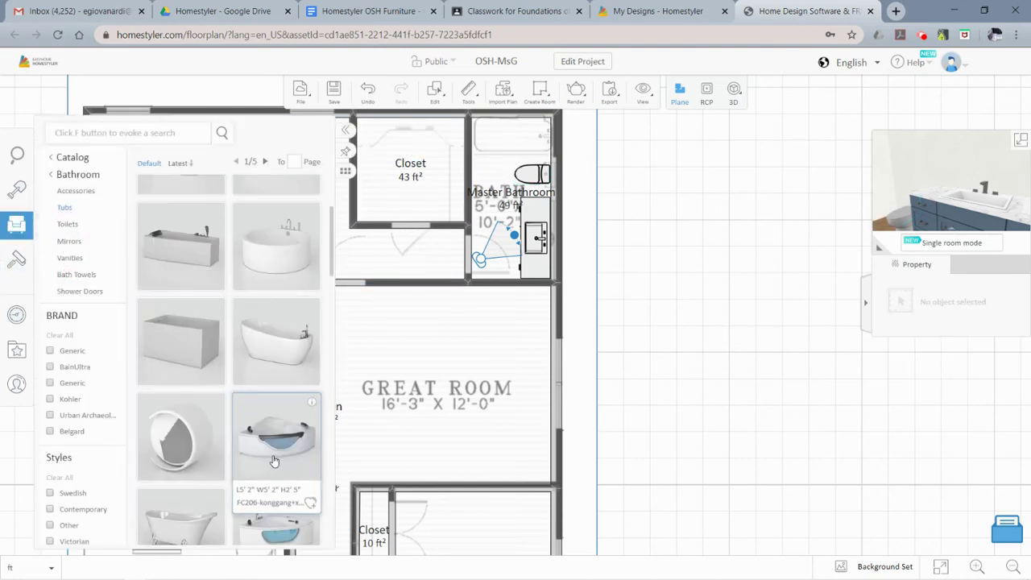
{"action": "scroll", "coordinate": [215, 475], "scroll_direction": "down", "scroll_amount": 3}
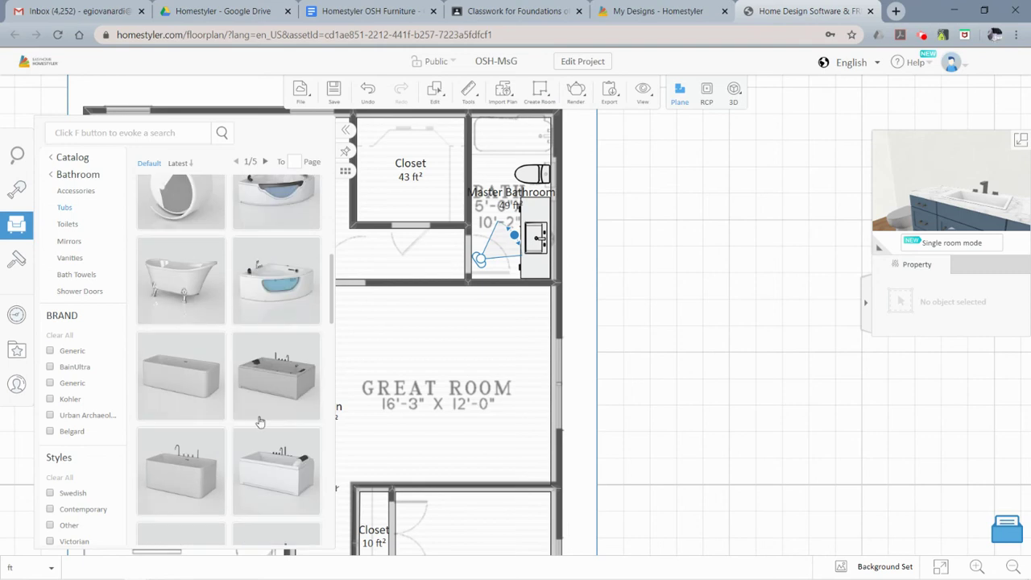
{"action": "left_click", "coordinate": [508, 139]}
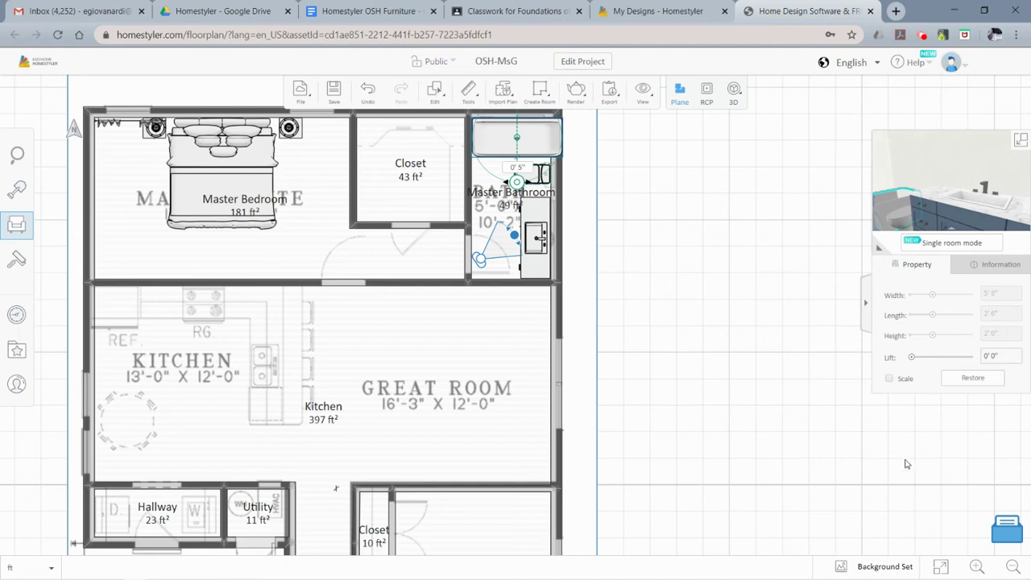
{"action": "left_click", "coordinate": [574, 247]}
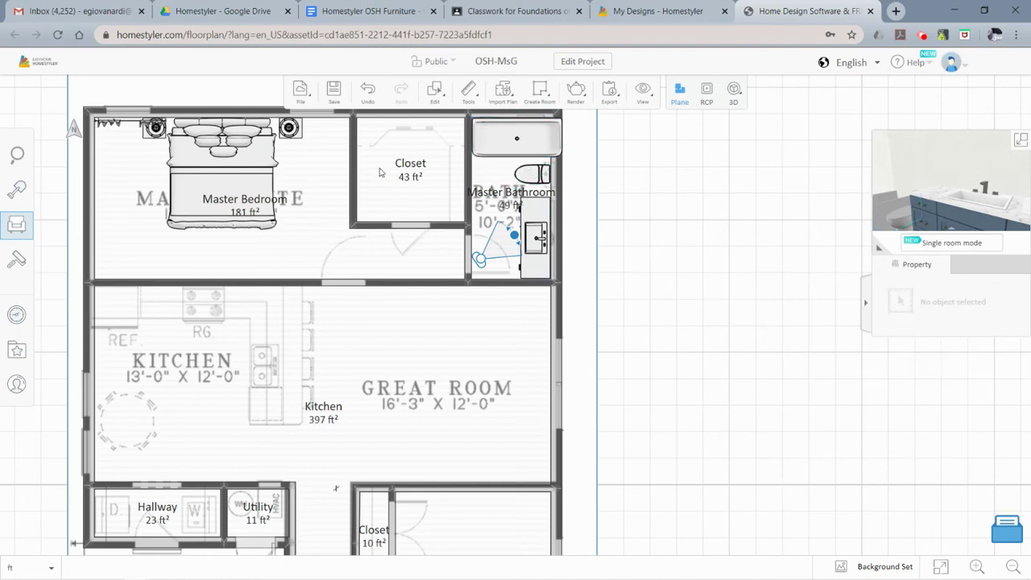
{"action": "left_click", "coordinate": [534, 135]}
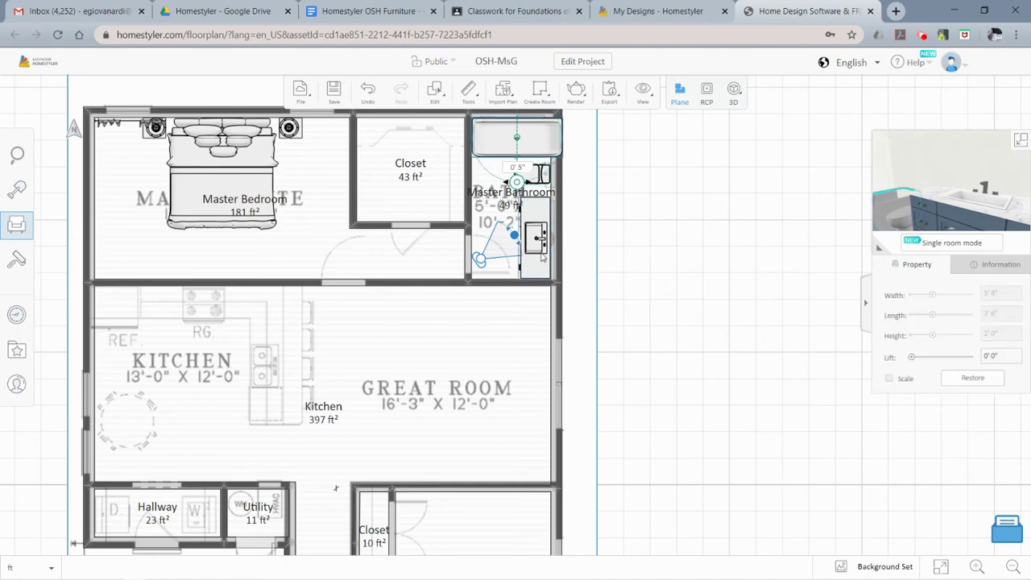
{"action": "left_click", "coordinate": [574, 242]}
Turn on the plan's Dimension display to check the width available for a tub in the master bathroom.
{"action": "left_click", "coordinate": [643, 89]}
{"action": "left_click", "coordinate": [656, 126]}
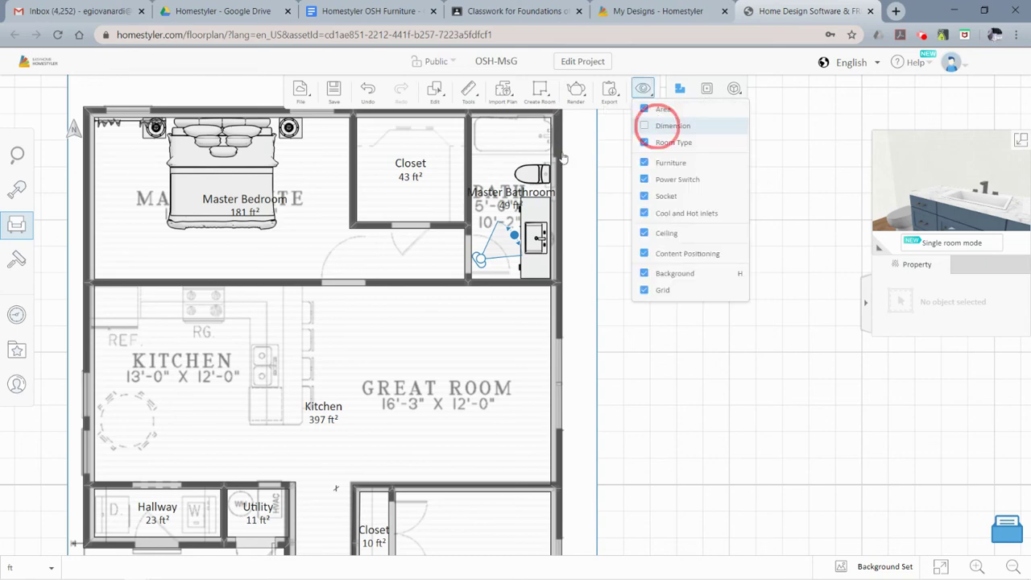
{"action": "left_click", "coordinate": [535, 159]}
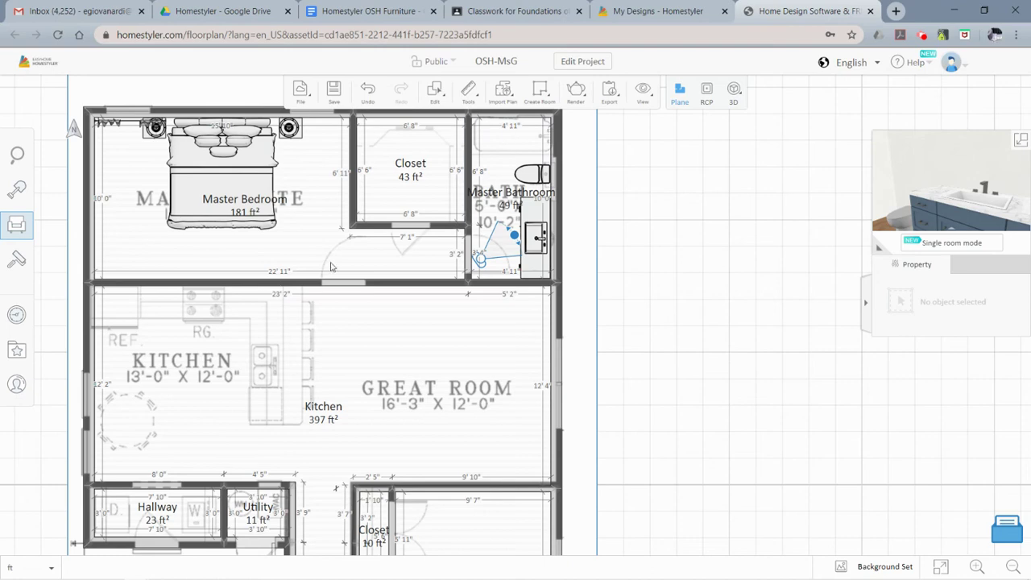
Place the 4' 11" by 2' 4" clawfoot tub on the tub symbol against the master bathroom's upper wall.
{"action": "left_click", "coordinate": [36, 225]}
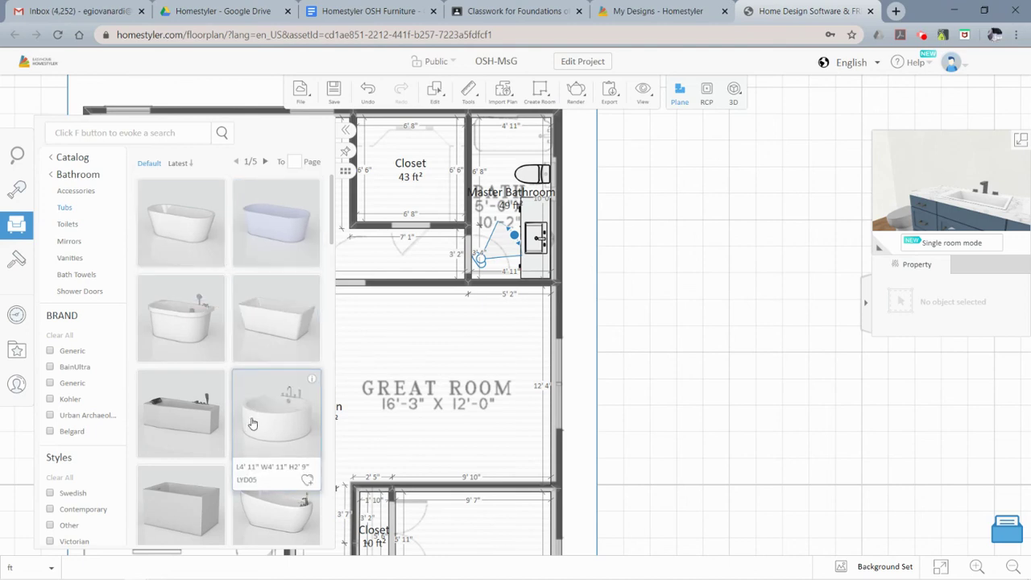
{"action": "scroll", "coordinate": [185, 510], "scroll_direction": "down", "scroll_amount": 2}
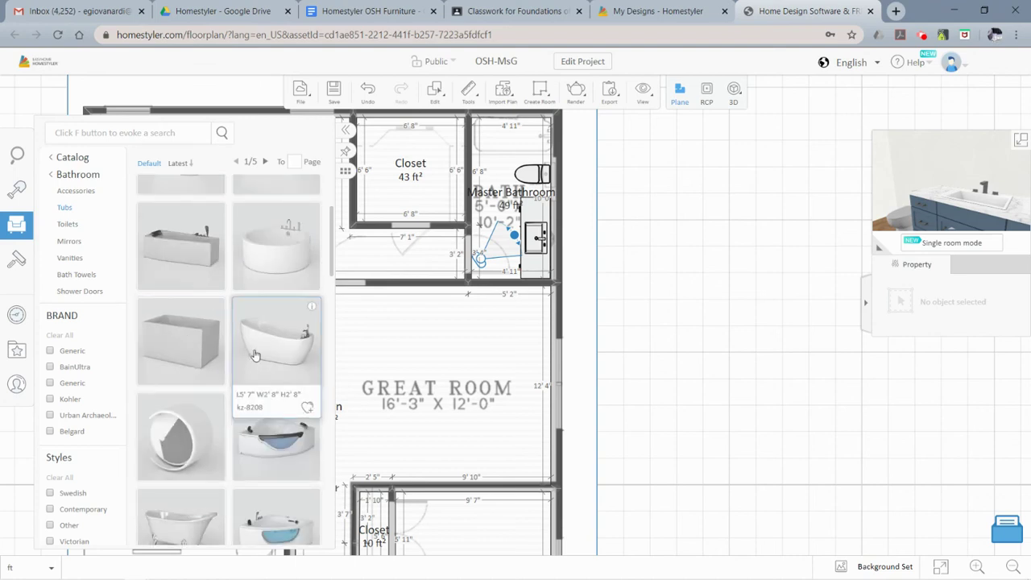
{"action": "scroll", "coordinate": [211, 403], "scroll_direction": "down", "scroll_amount": 2}
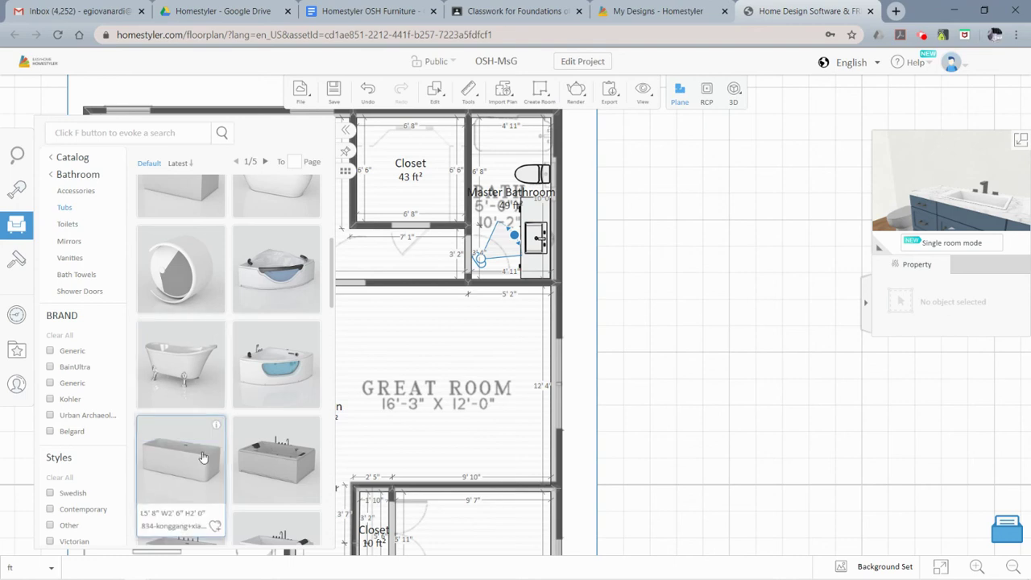
{"action": "left_click", "coordinate": [201, 386]}
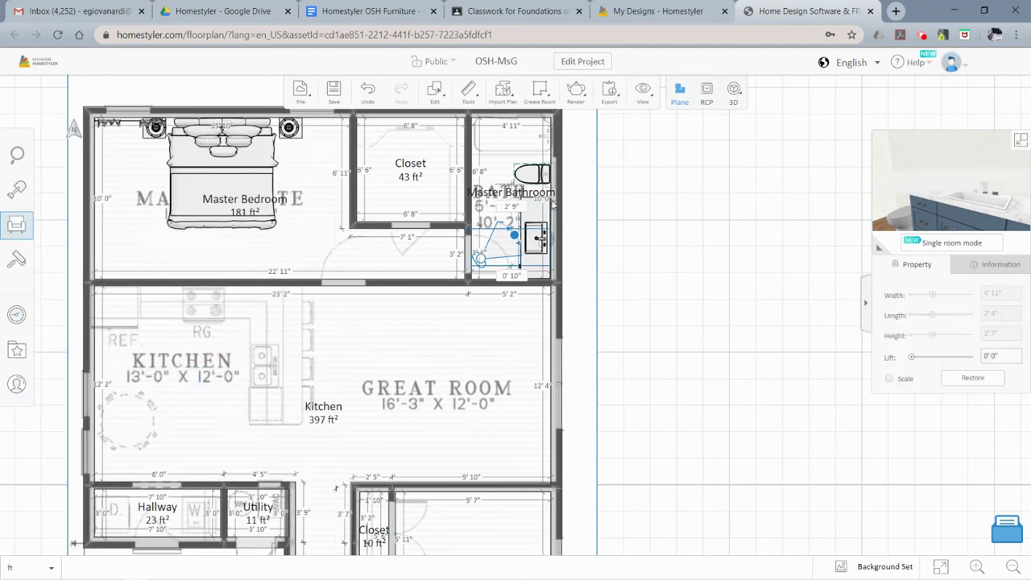
{"action": "left_click", "coordinate": [518, 129]}
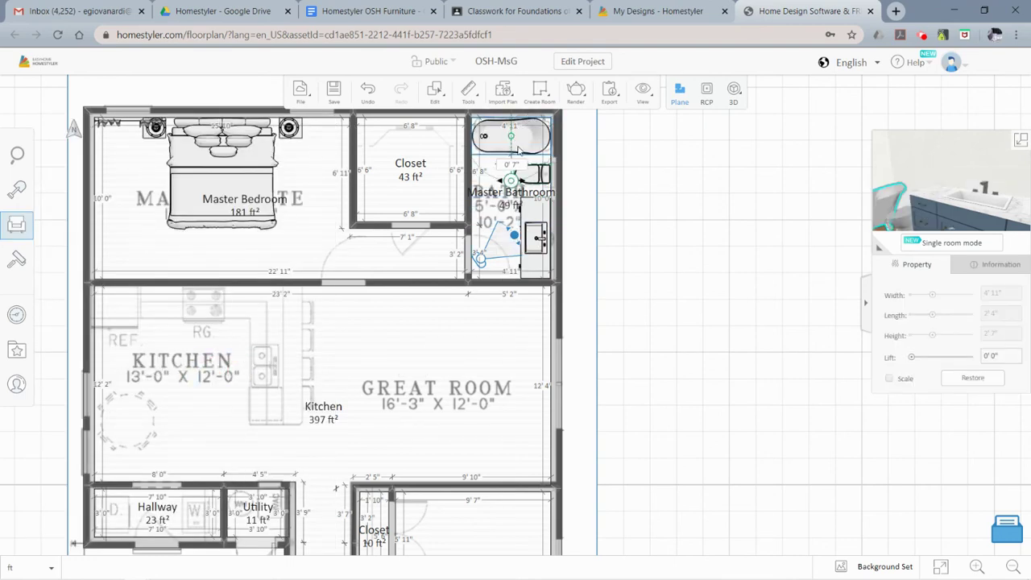
Rotate the clawfoot tub 180° and aim the preview camera toward it from the bathroom's lower corner.
{"action": "scroll", "coordinate": [519, 141], "scroll_direction": "up", "scroll_amount": 1}
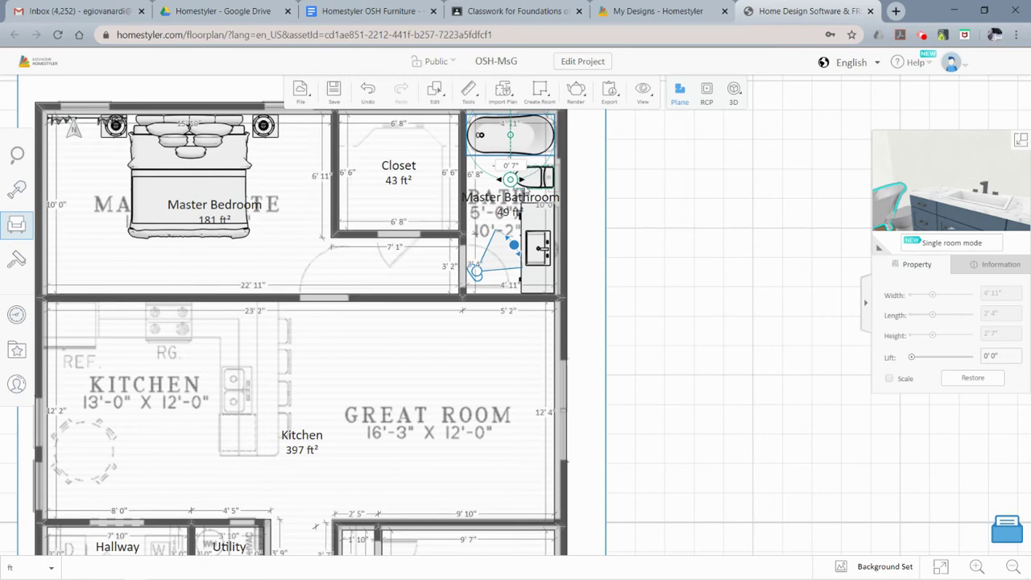
{"action": "left_click_drag", "start_coordinate": [510, 180], "coordinate": [514, 119]}
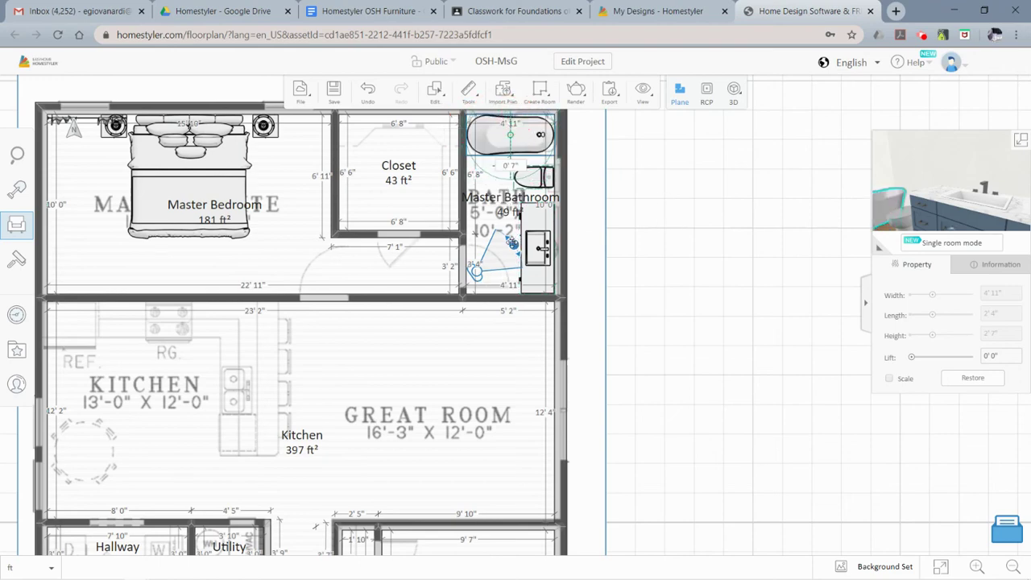
{"action": "left_click", "coordinate": [493, 233]}
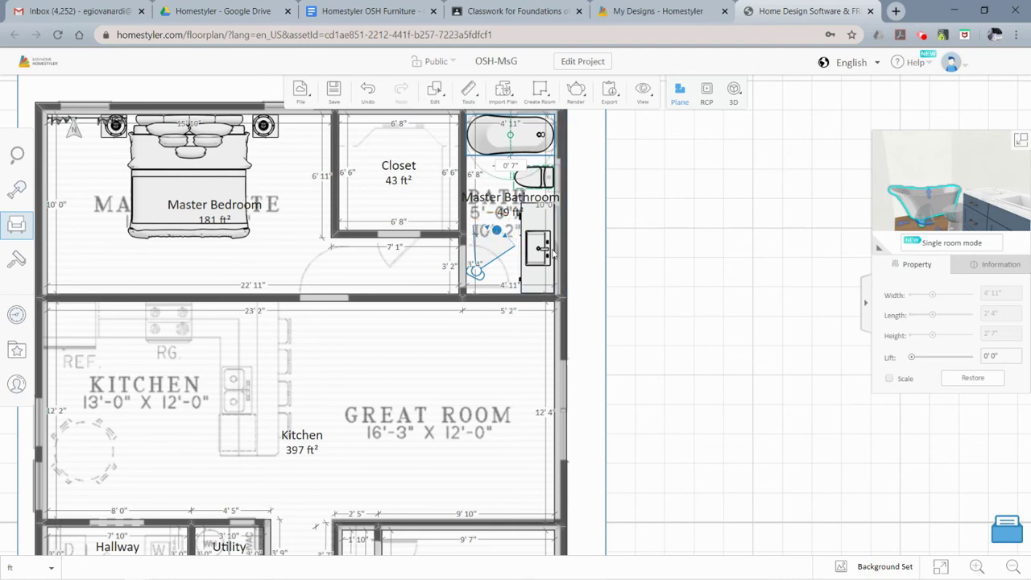
{"action": "scroll", "coordinate": [483, 266], "scroll_direction": "down", "scroll_amount": 1}
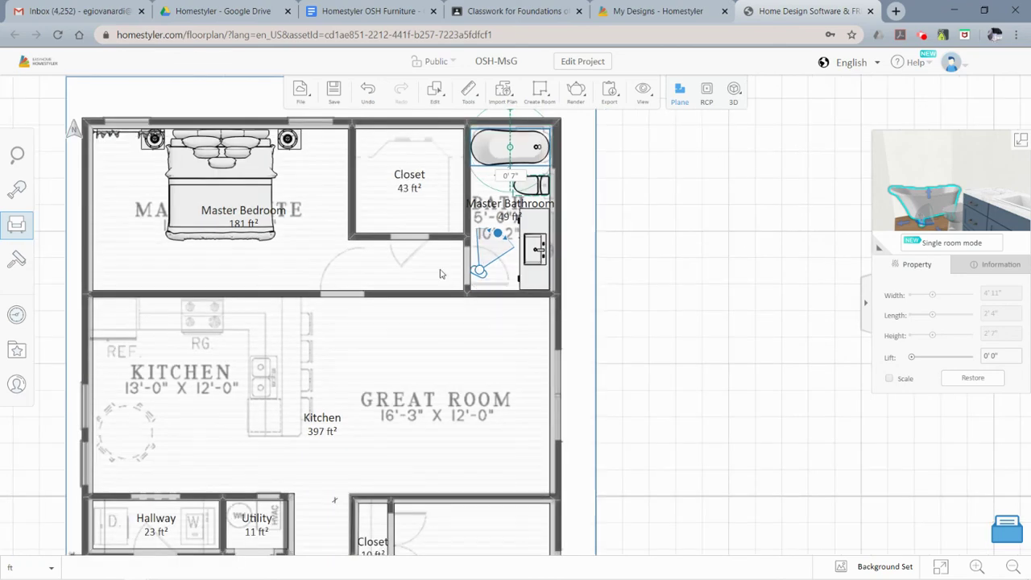
Check the bathroom requirements in the Homestyler OSH Furniture document and return to the floor plan.
{"action": "scroll", "coordinate": [443, 269], "scroll_direction": "down", "scroll_amount": 1}
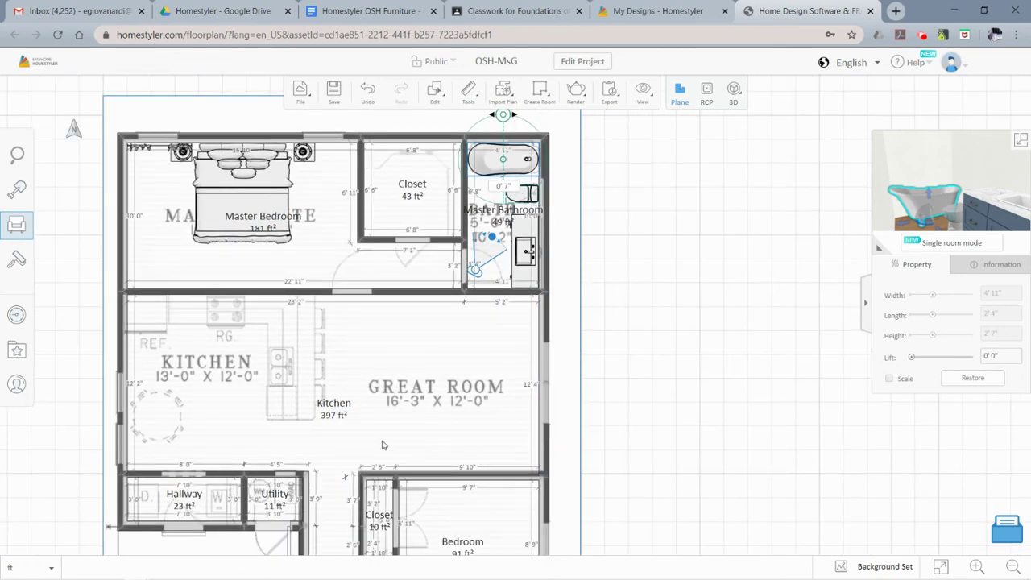
{"action": "left_click", "coordinate": [366, 11]}
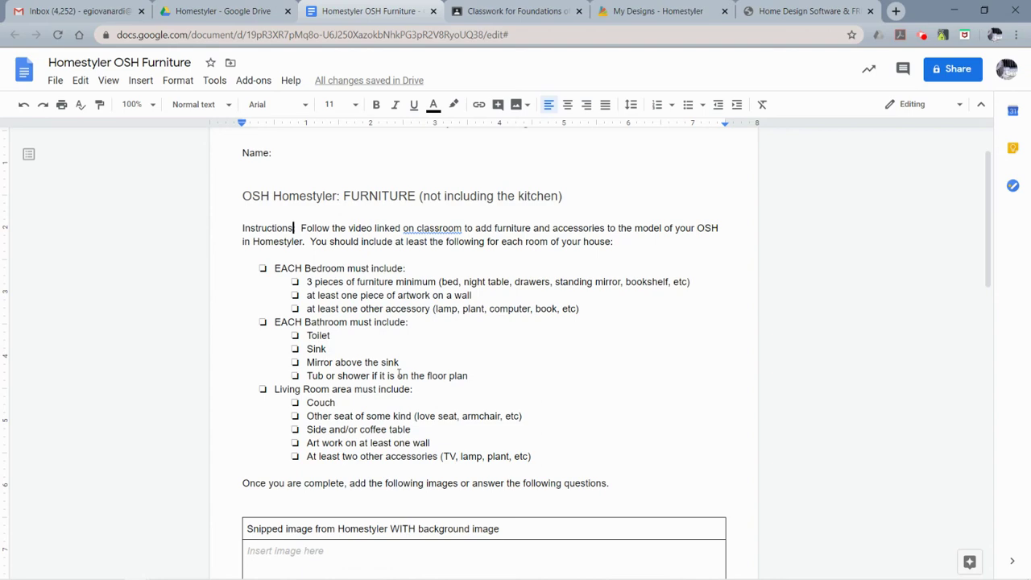
{"action": "left_click", "coordinate": [805, 11]}
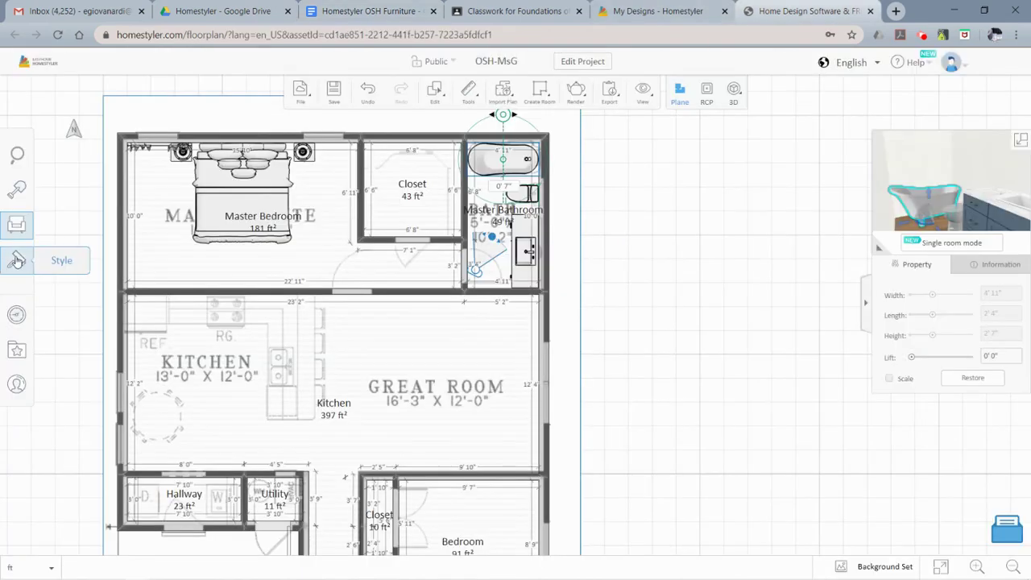
Deselect the clawfoot tub and look over the unfurnished rooms down to Bedroom 3 on the floor plan.
{"action": "scroll", "coordinate": [541, 371], "scroll_direction": "down", "scroll_amount": 2}
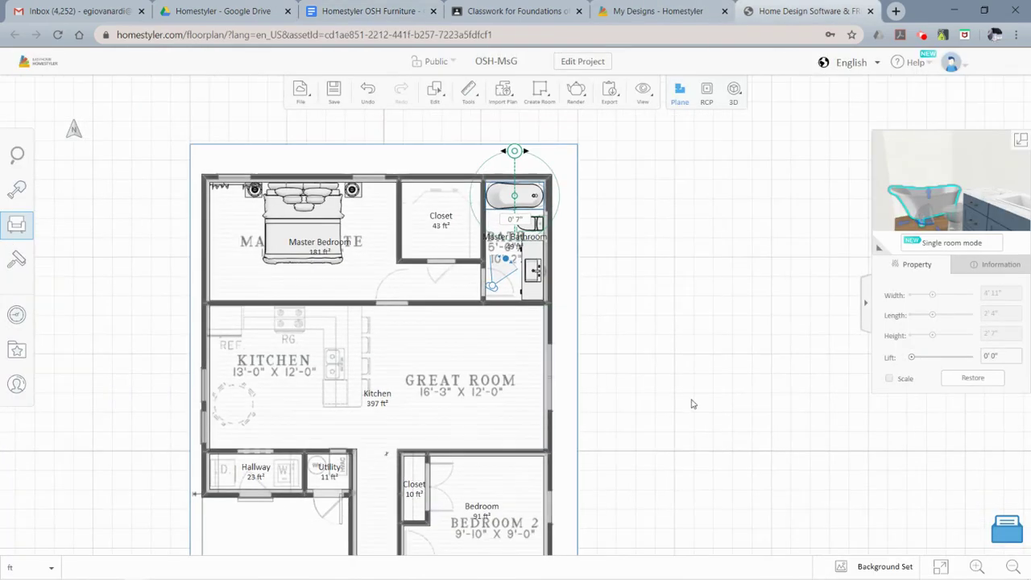
{"action": "left_click_drag", "start_coordinate": [683, 385], "coordinate": [676, 303]}
{"action": "scroll", "coordinate": [487, 433], "scroll_direction": "down", "scroll_amount": 1}
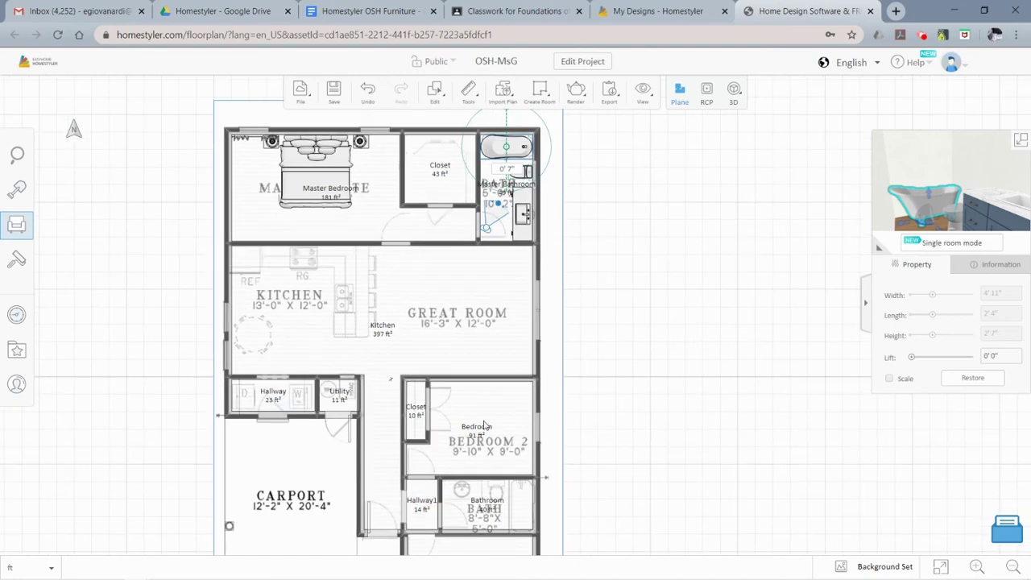
{"action": "left_click", "coordinate": [768, 288]}
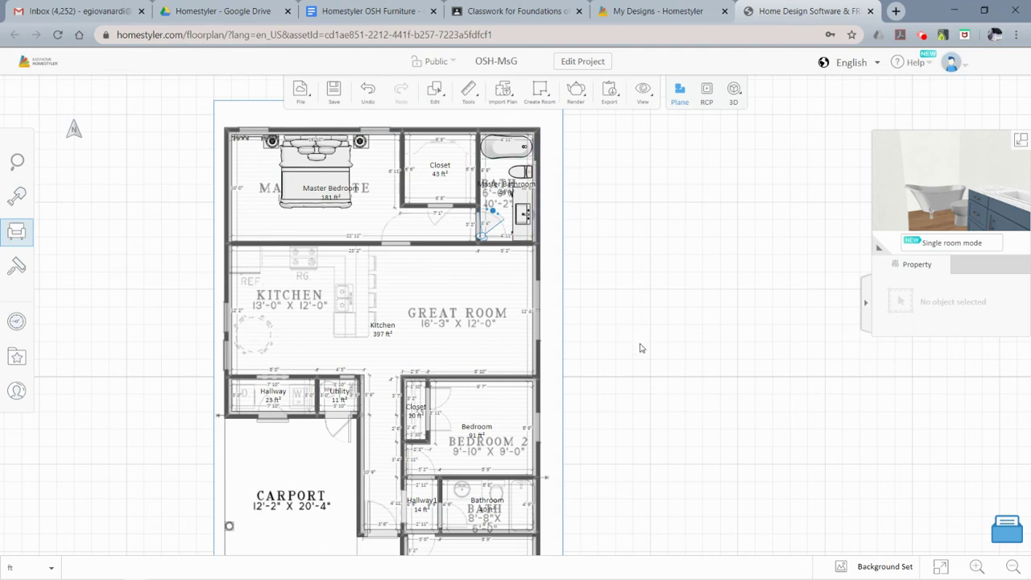
{"action": "scroll", "coordinate": [642, 347], "scroll_direction": "down", "scroll_amount": 1}
{"action": "left_click_drag", "start_coordinate": [646, 322], "coordinate": [651, 295]}
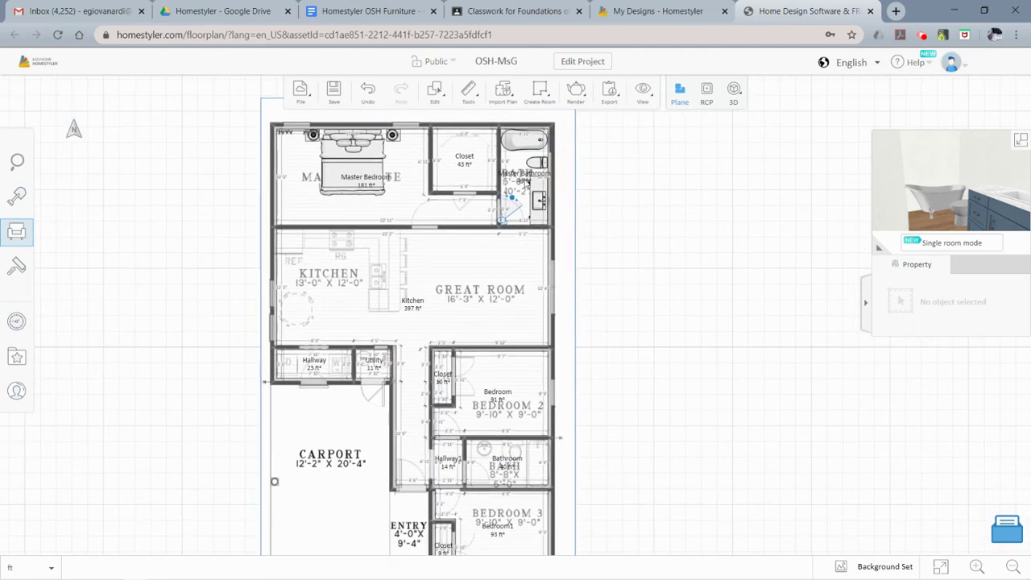
{"action": "scroll", "coordinate": [435, 329], "scroll_direction": "down", "scroll_amount": 1}
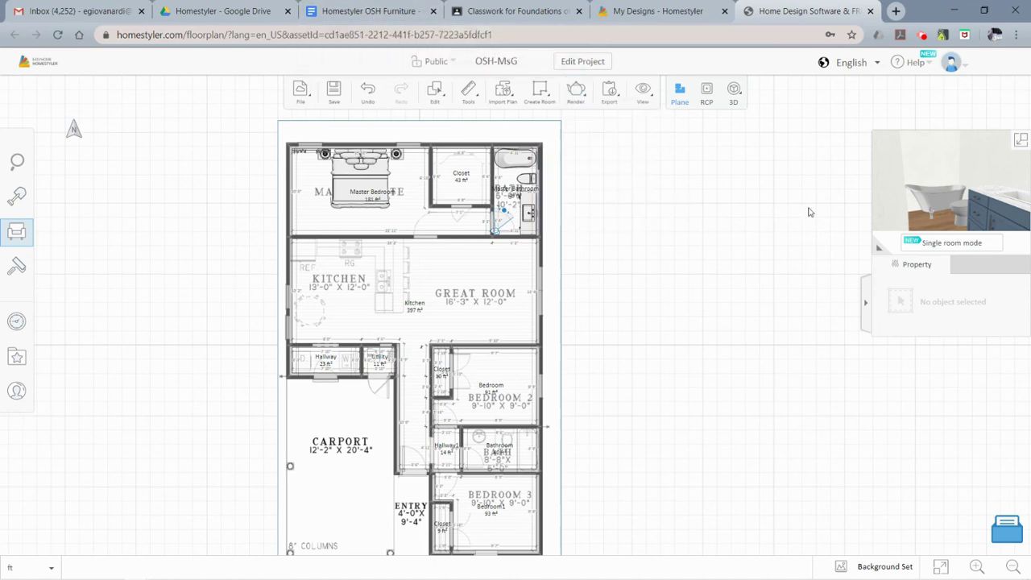
Show the whole house in 3D Orbit View and inspect the master bedroom and bathroom furnishings from opposite sides.
{"action": "left_click", "coordinate": [736, 102]}
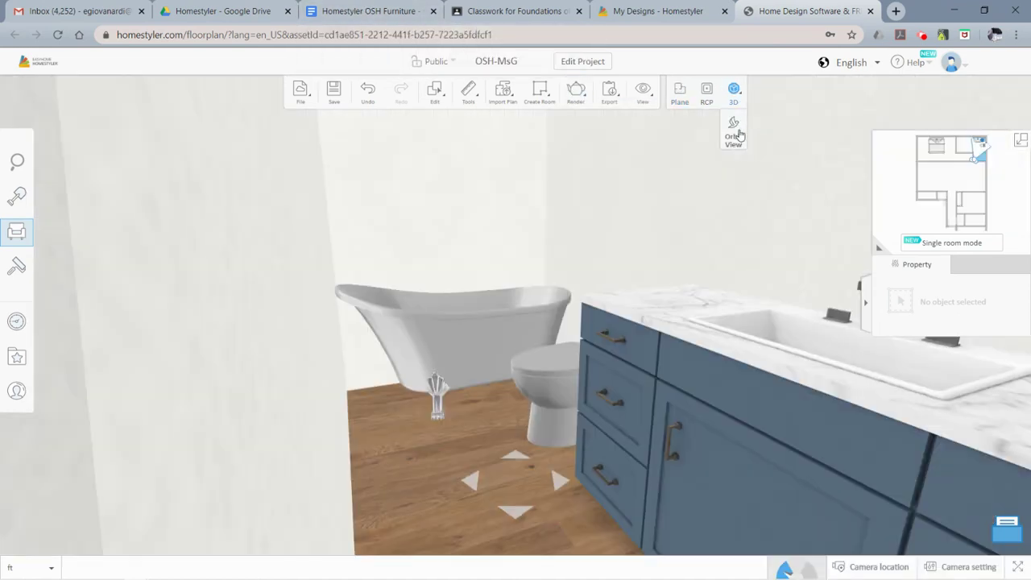
{"action": "left_click", "coordinate": [736, 133]}
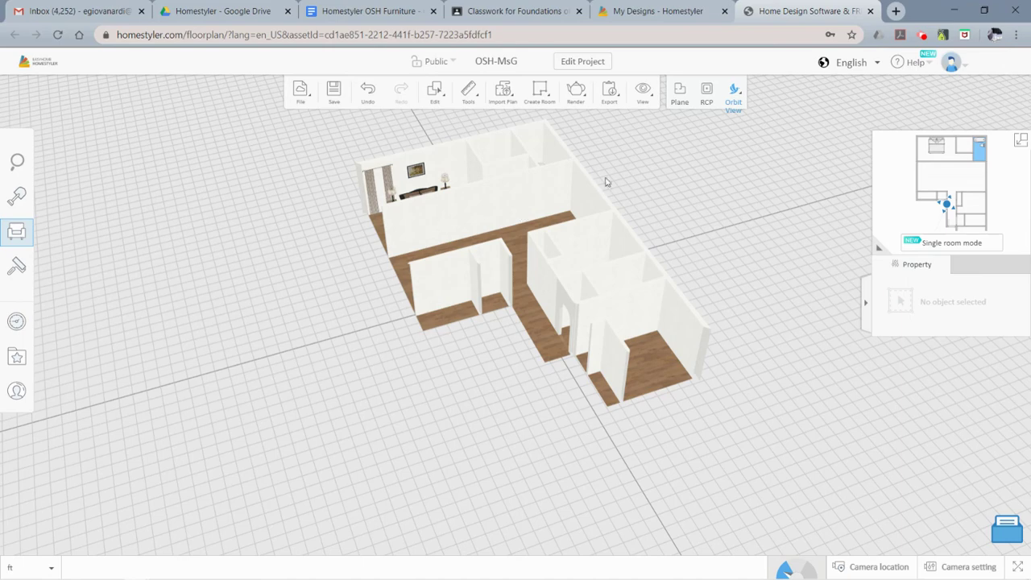
{"action": "left_click_drag", "start_coordinate": [472, 231], "coordinate": [559, 317]}
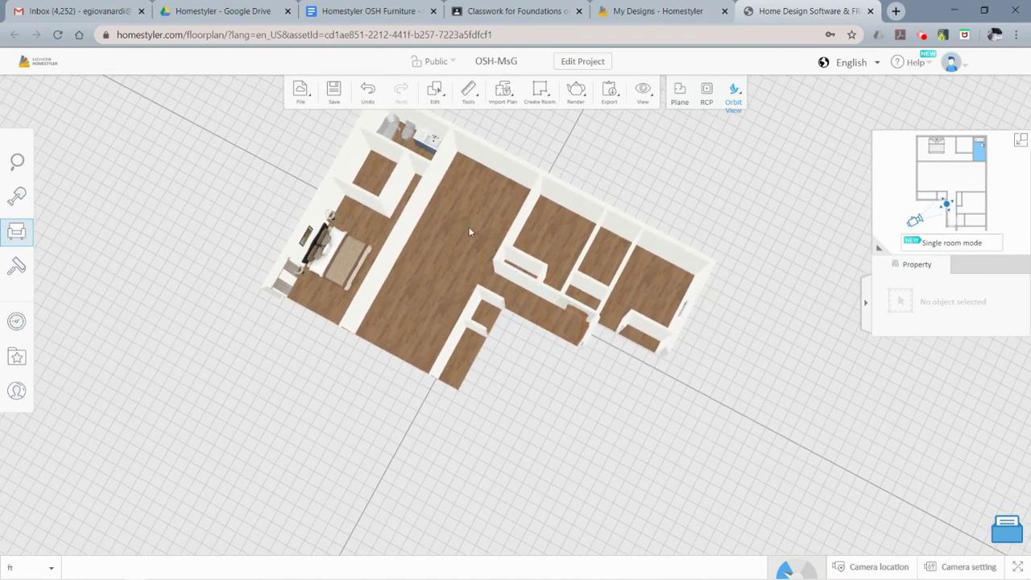
{"action": "left_click_drag", "start_coordinate": [293, 161], "coordinate": [306, 192]}
{"action": "left_click_drag", "start_coordinate": [315, 202], "coordinate": [331, 188]}
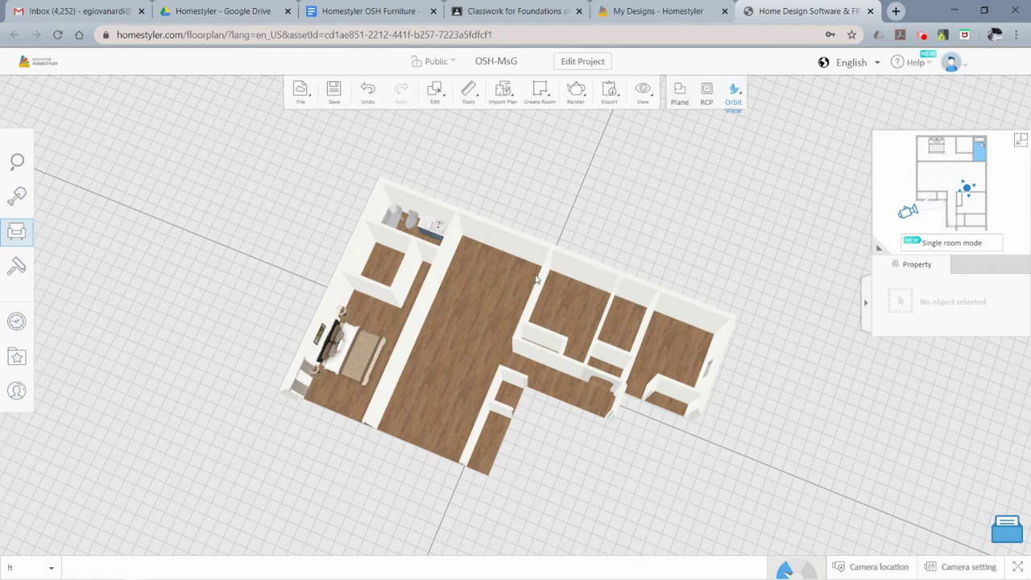
{"action": "left_click_drag", "start_coordinate": [739, 281], "coordinate": [315, 288]}
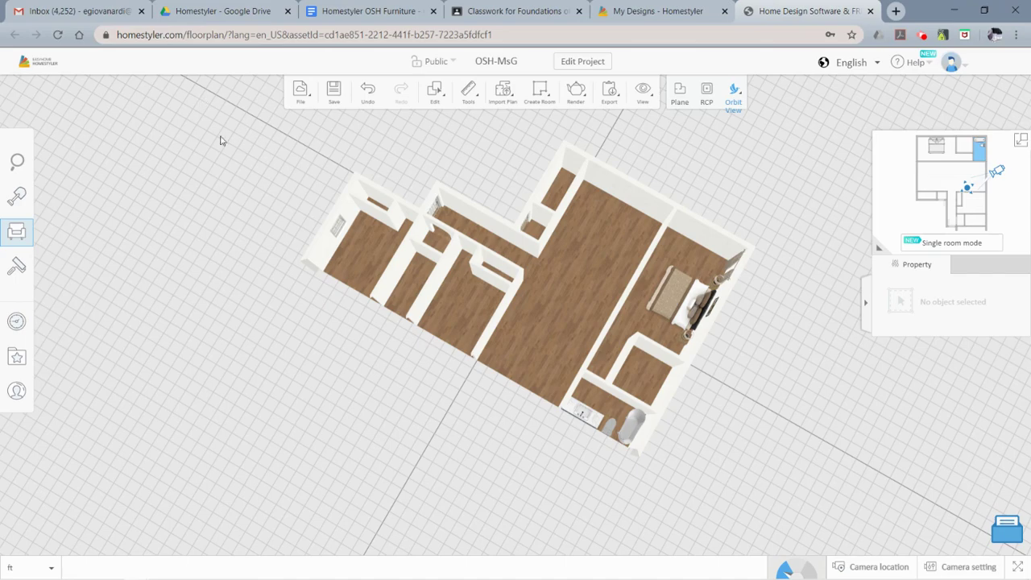
Switch to the Homestyler OSH Furniture document to review the room requirements and the images to submit.
{"action": "left_click", "coordinate": [312, 18]}
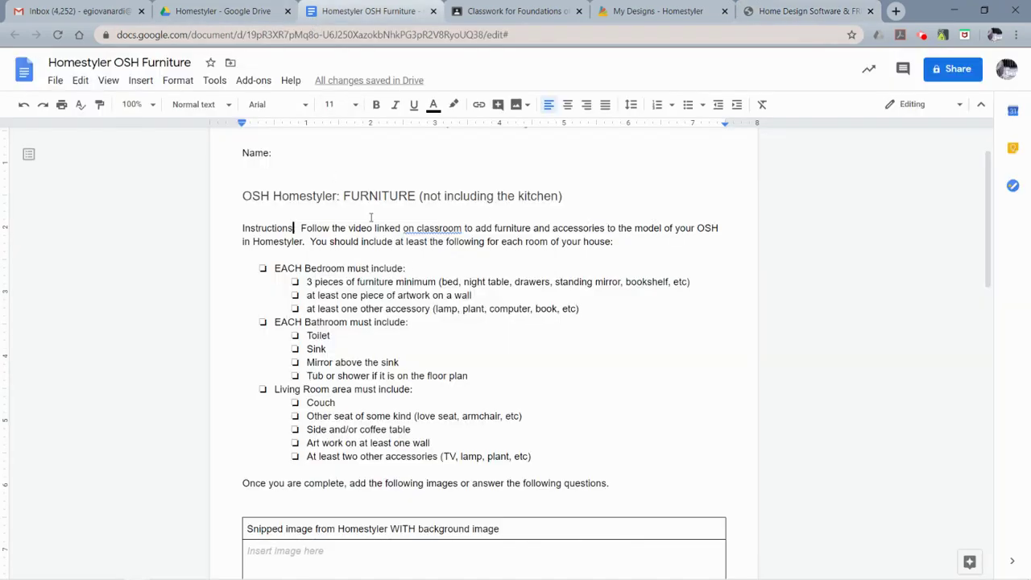